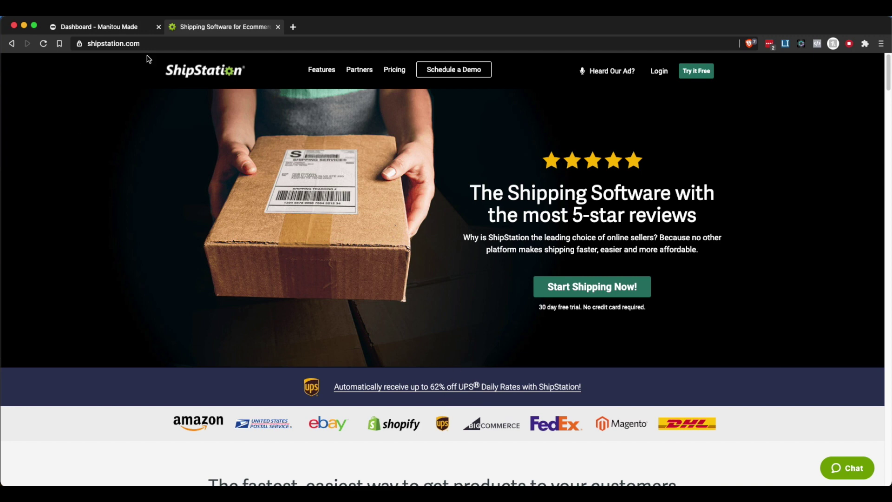
Open Manitou Made's store settings to the ShipStation page and highlight the Authentication Key.
left_click(125, 27)
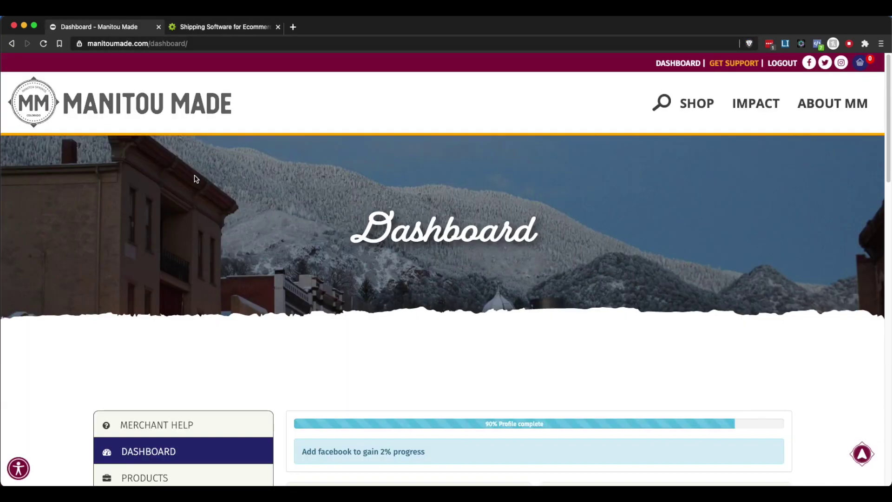
scroll(286, 332, "down", 10)
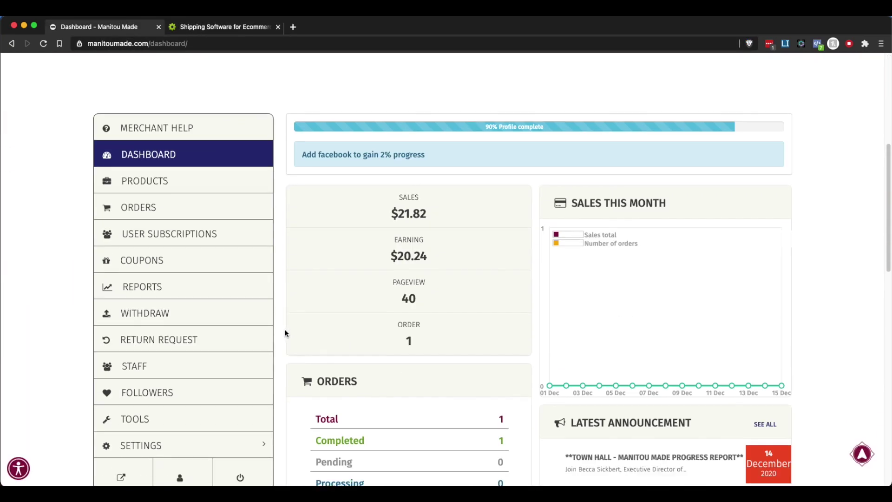
scroll(285, 333, "down", 2)
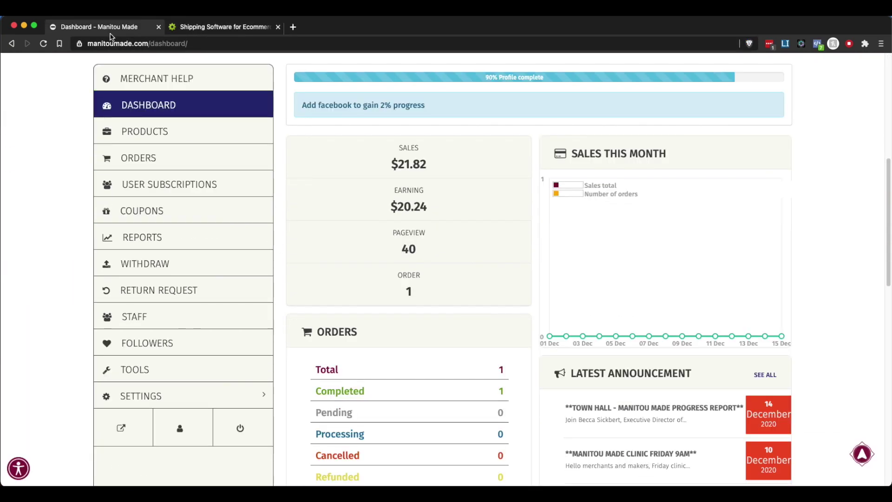
left_click(227, 28)
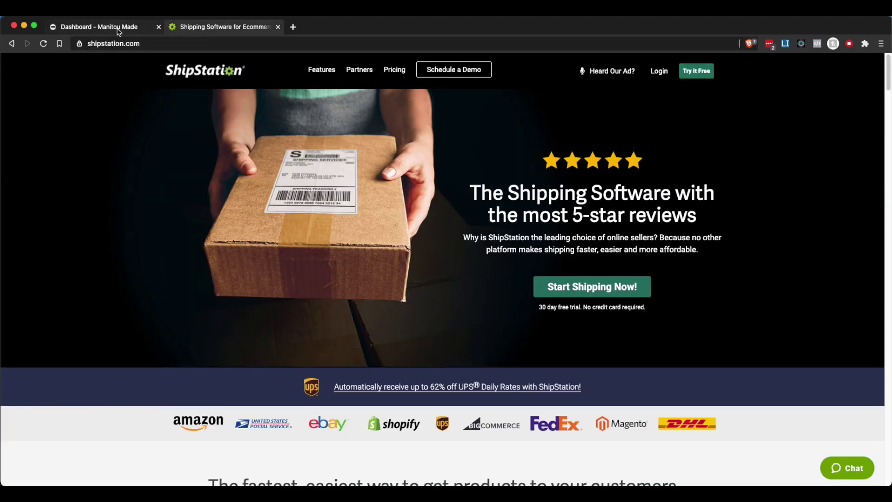
left_click(118, 30)
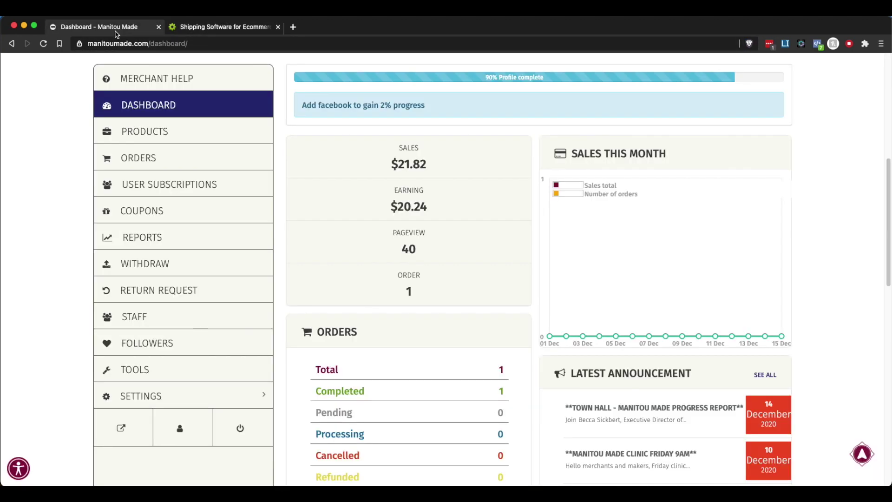
left_click(217, 391)
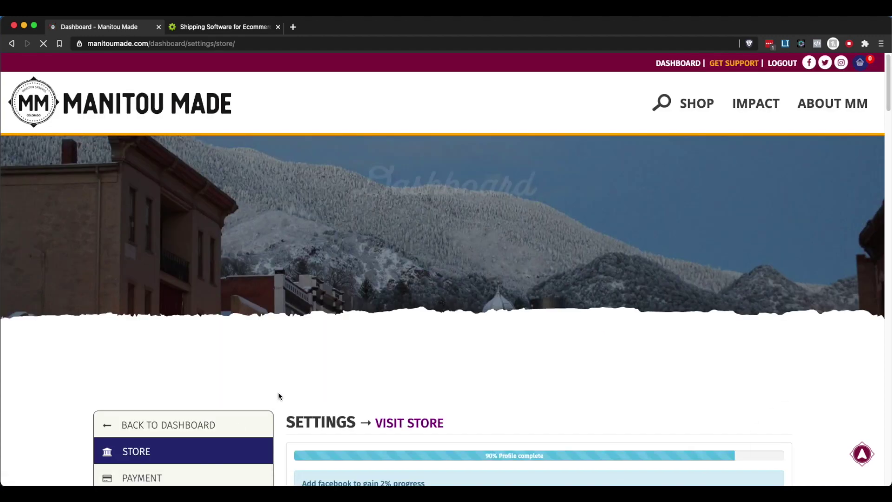
scroll(276, 395, "down", 4)
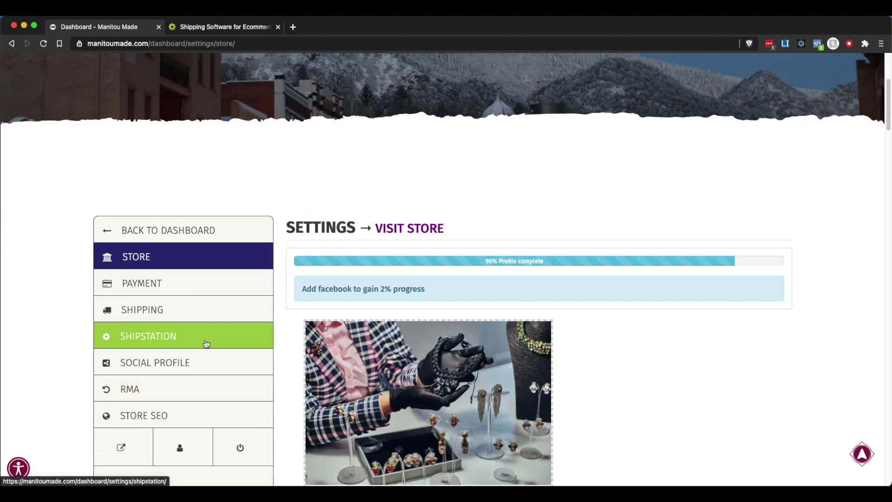
left_click(206, 344)
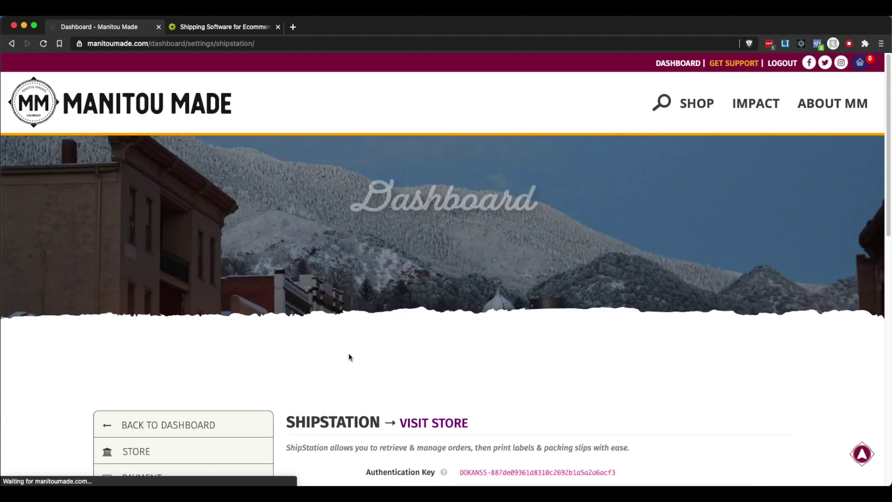
scroll(356, 355, "down", 4)
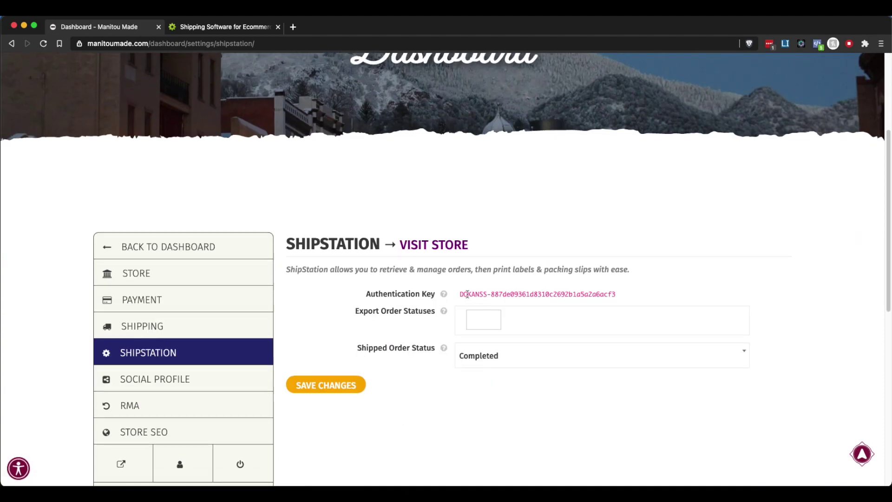
left_click_drag(455, 295, 624, 298)
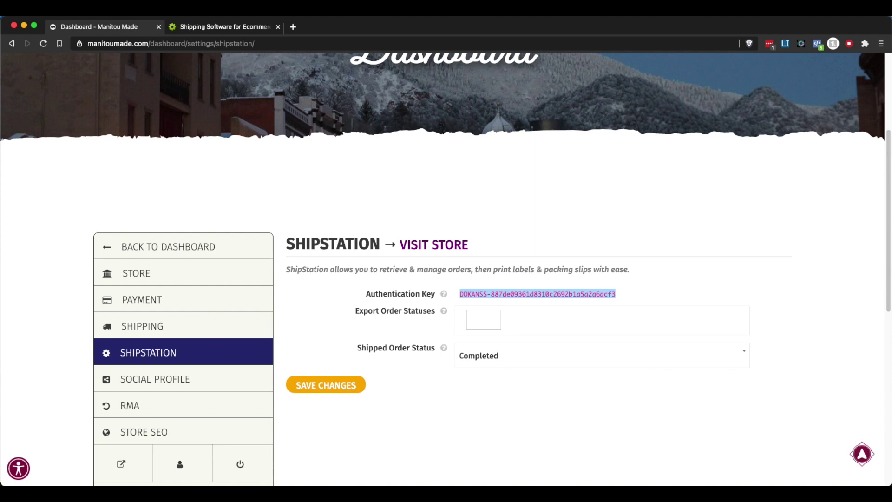
left_click(365, 320)
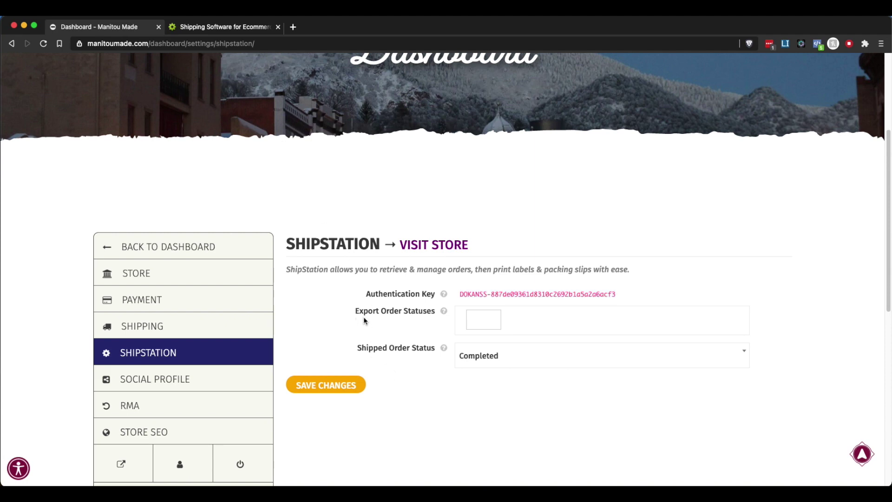
Start a ShipStation free trial with Try It Free and review the signup form.
left_click(240, 31)
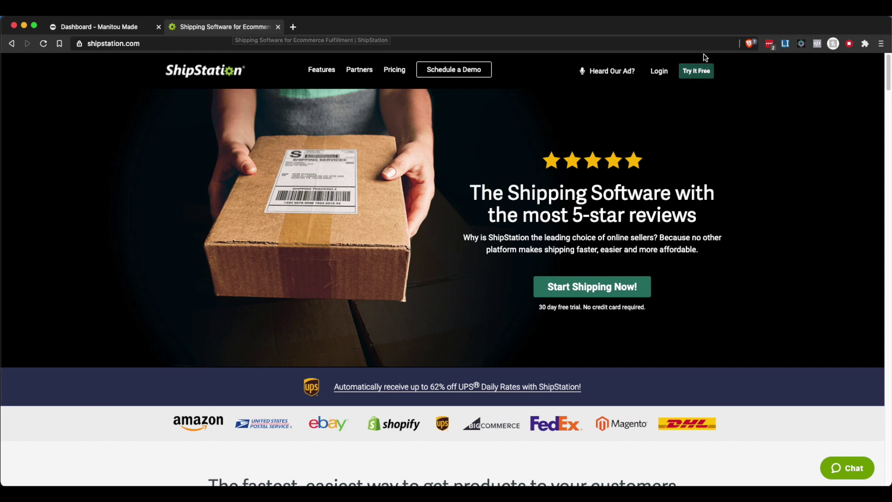
left_click(696, 73)
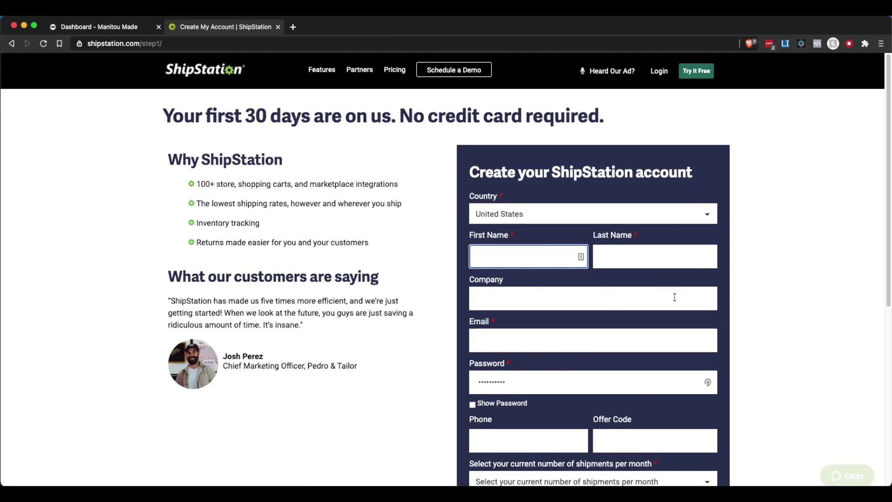
scroll(676, 306, "down", 3)
scroll(676, 310, "down", 3)
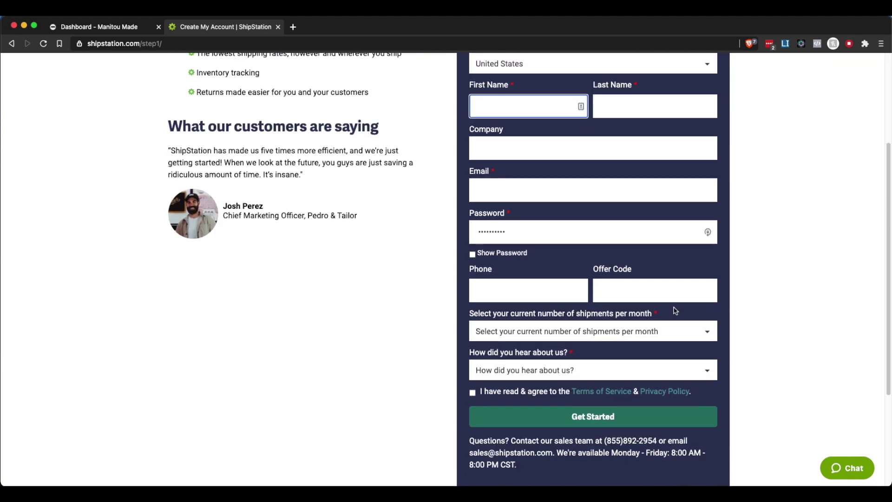
scroll(673, 310, "up", 6)
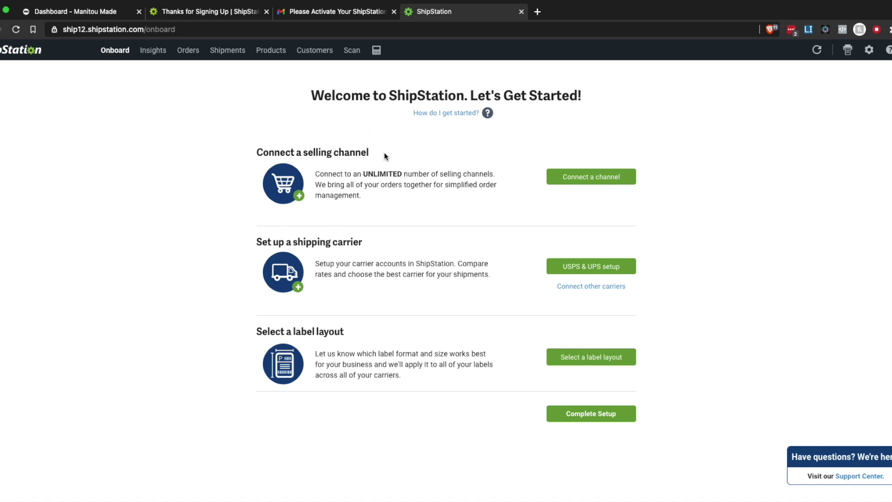
Choose WooCommerce as the selling channel from the onboarding page's Connect a channel option.
left_click(95, 12)
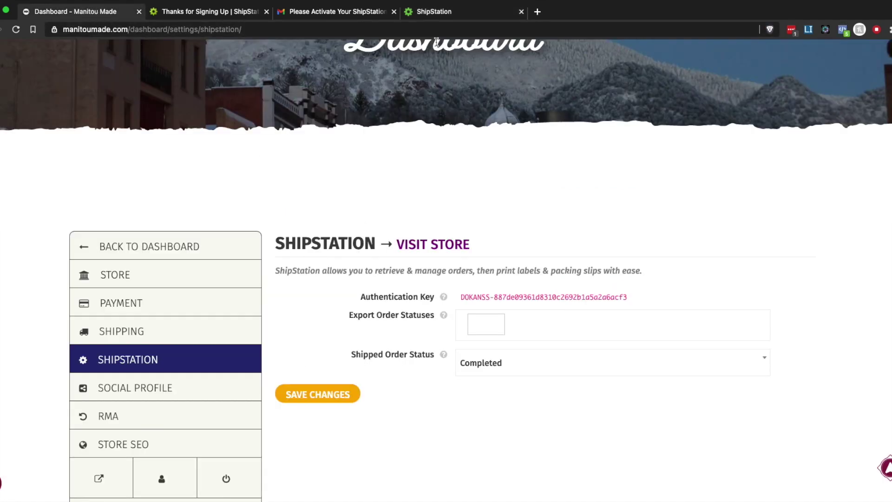
left_click(435, 12)
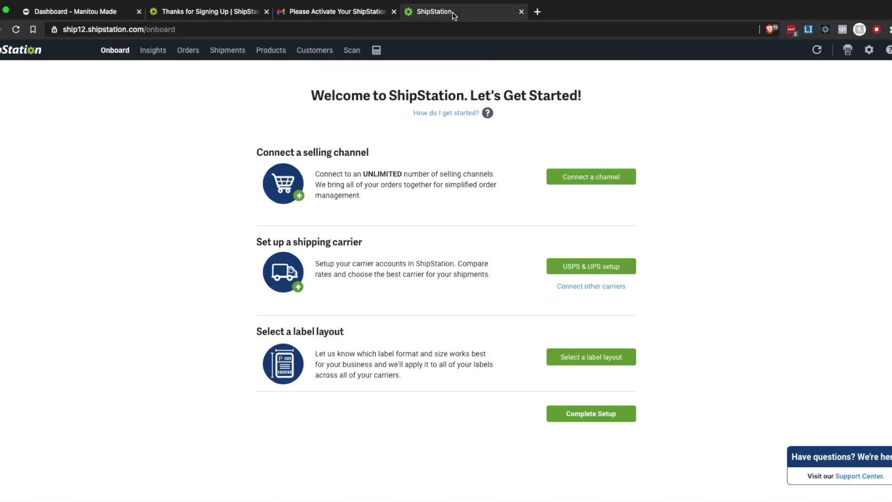
left_click(609, 181)
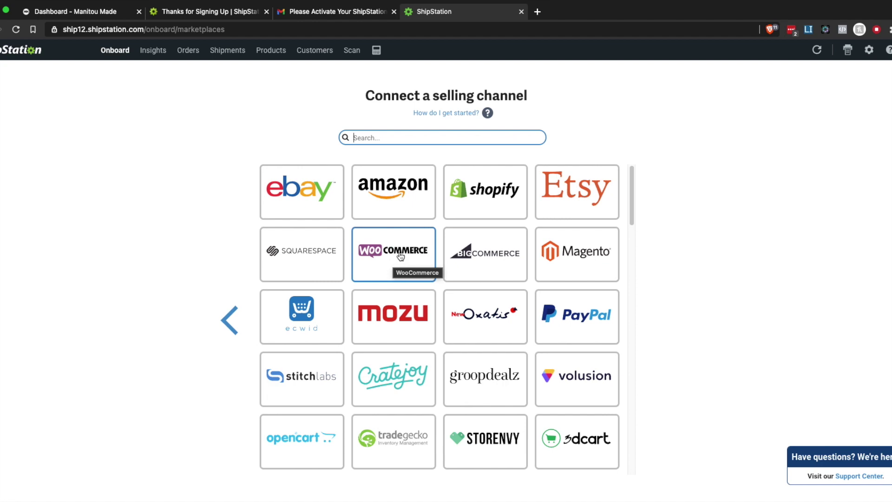
left_click(400, 256)
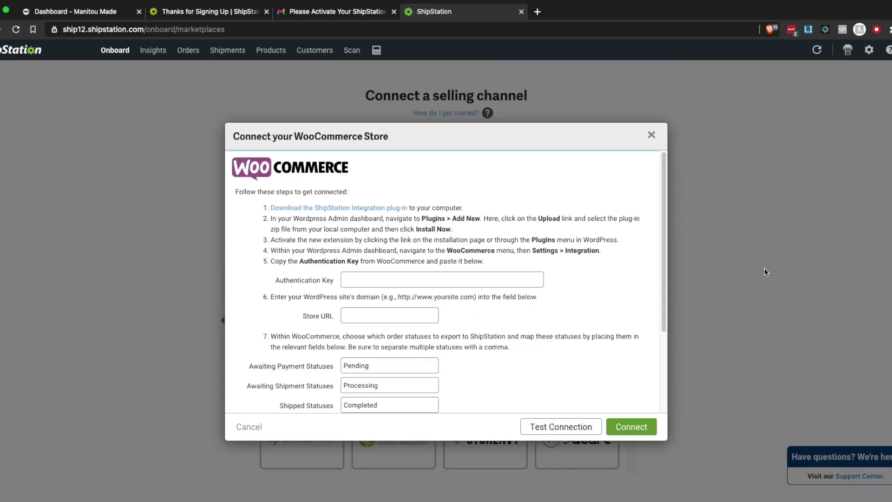
scroll(539, 314, "down", 5)
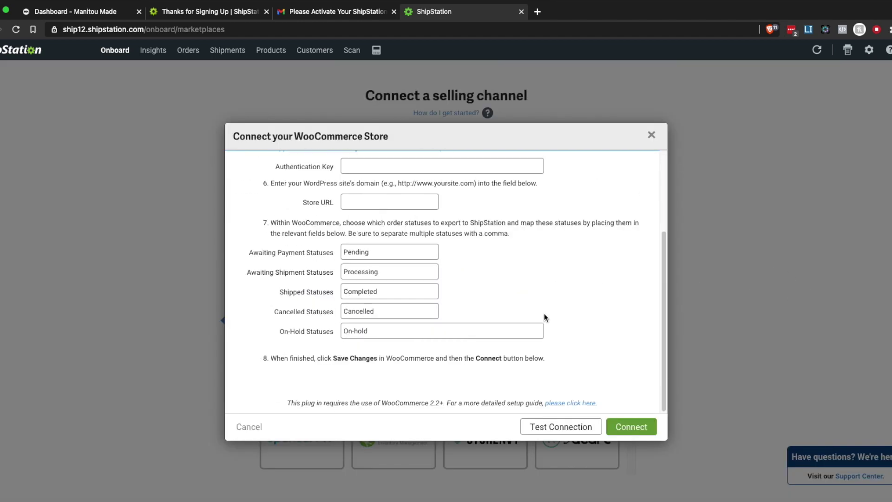
scroll(545, 305, "up", 3)
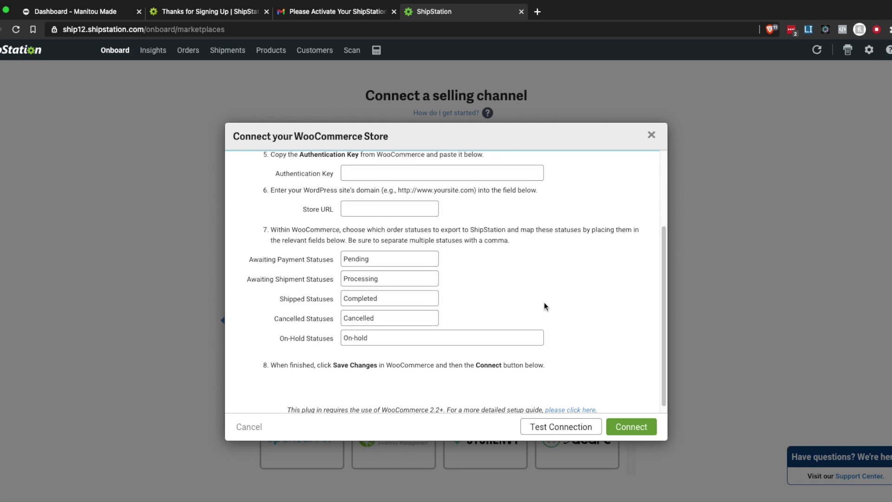
scroll(545, 303, "up", 3)
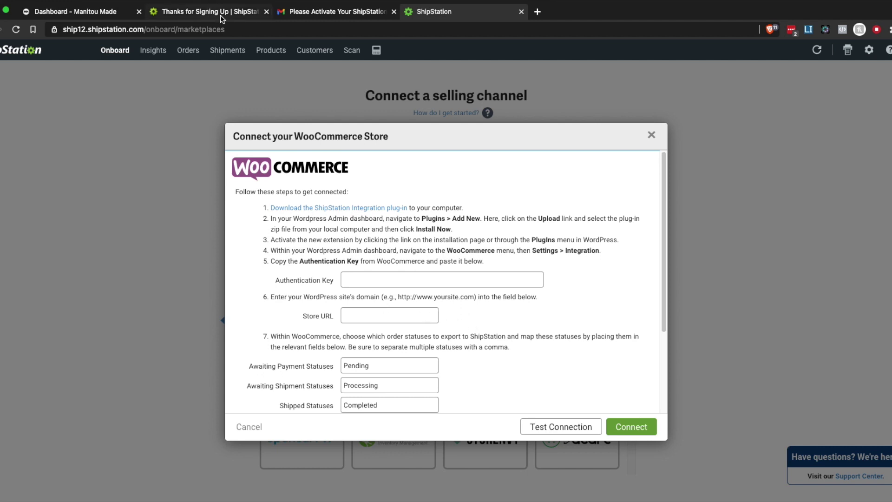
Copy the store's Authentication Key from Manitou Made into the WooCommerce connection form.
left_click(99, 12)
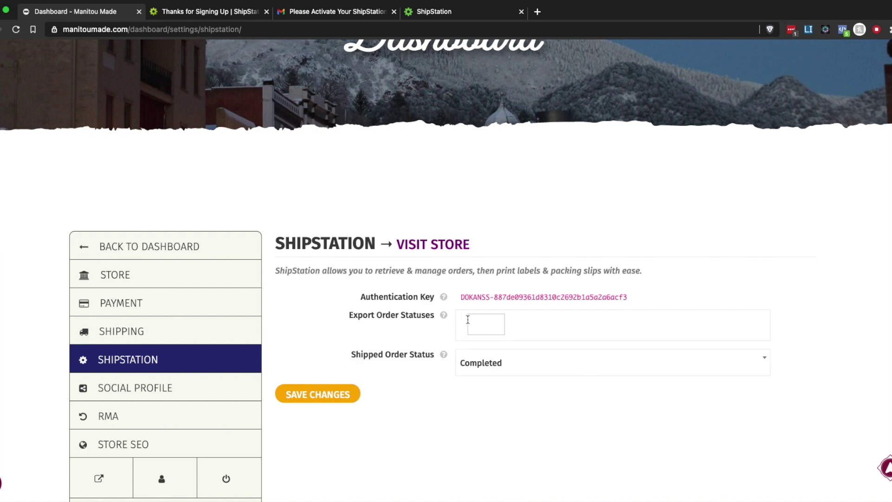
left_click_drag(463, 296, 628, 297)
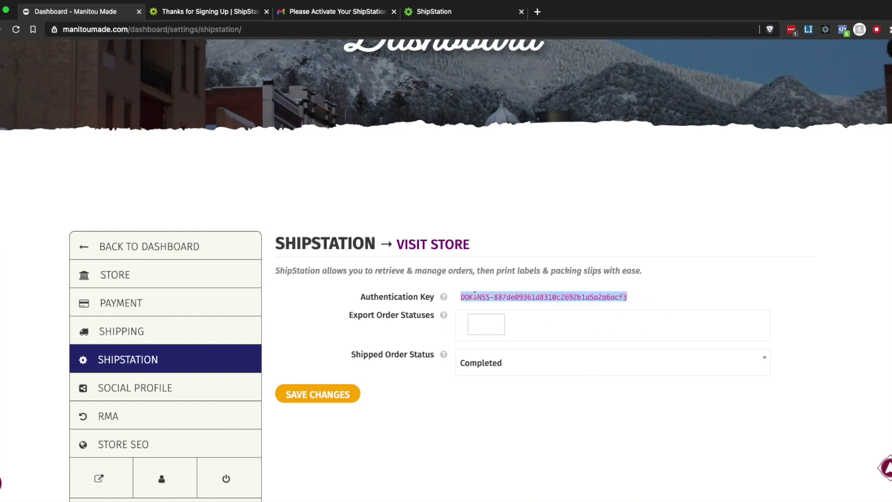
right_click(474, 295)
left_click(494, 321)
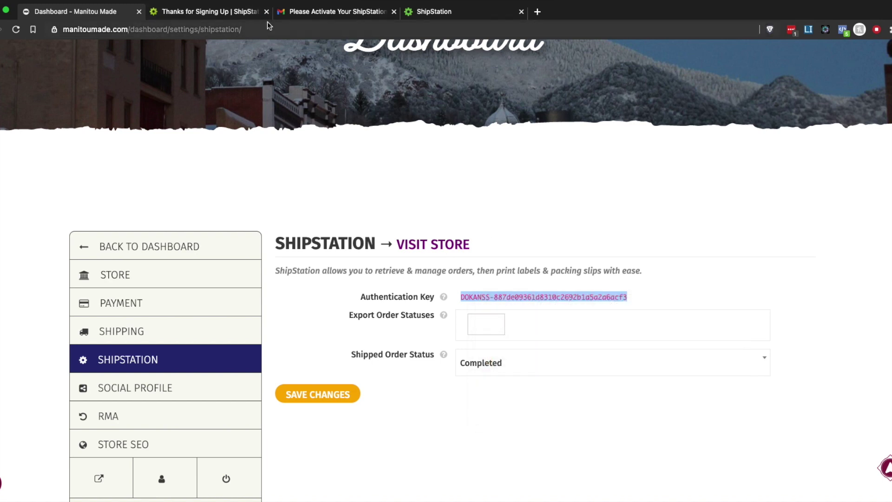
left_click(424, 11)
left_click(393, 284)
key("super+v")
left_click(390, 315)
left_click_drag(474, 298, 396, 292)
left_click(122, 17)
left_click_drag(125, 28, 55, 31)
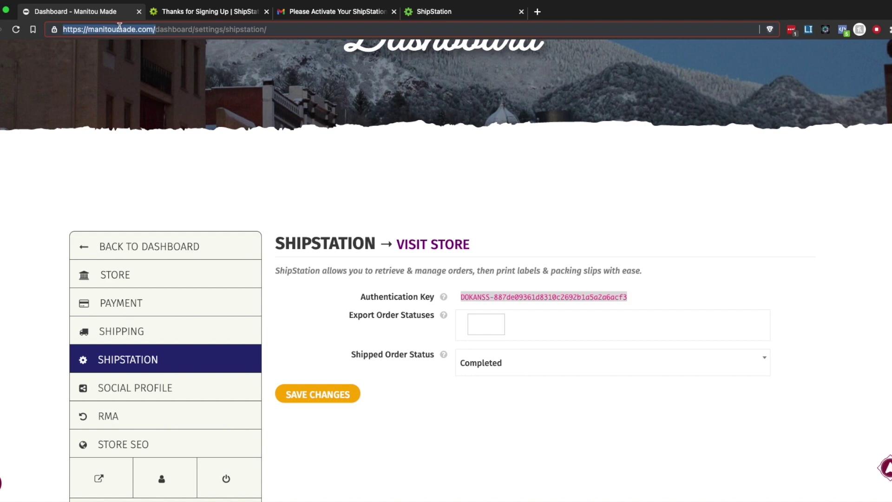
left_click(437, 14)
left_click(401, 317)
key("super+v")
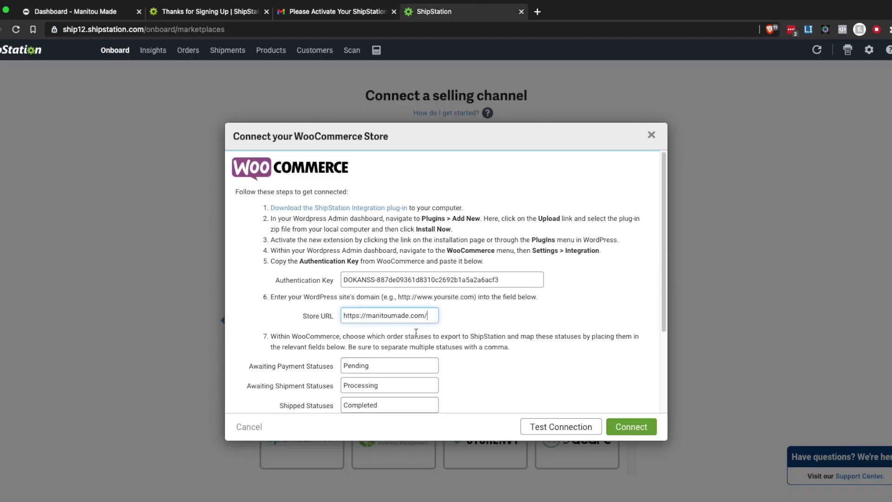
key("BackSpace")
scroll(466, 329, "down", 3)
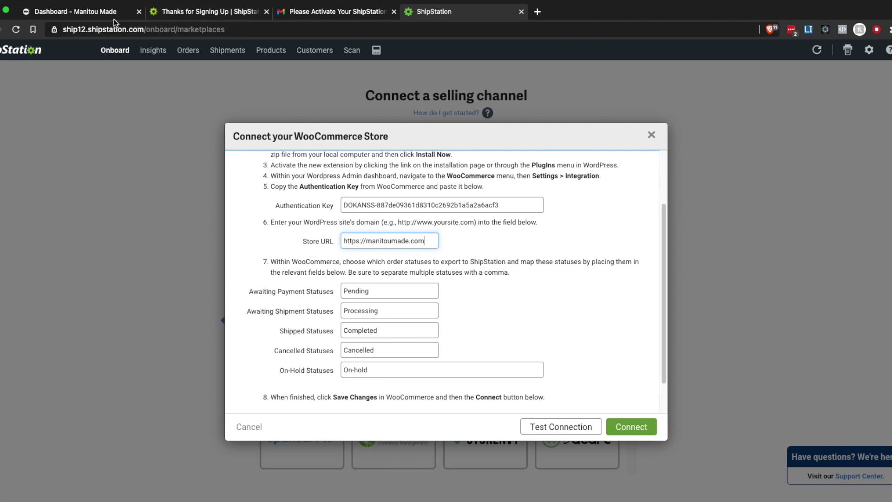
scroll(386, 337, "down", 2)
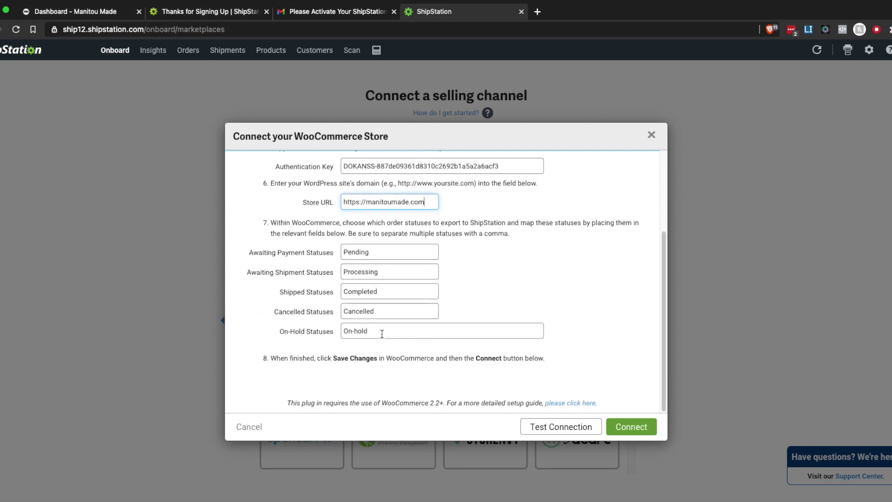
Add Pending payment, Processing, Completed and On hold to the Export Order Statuses.
left_click(78, 12)
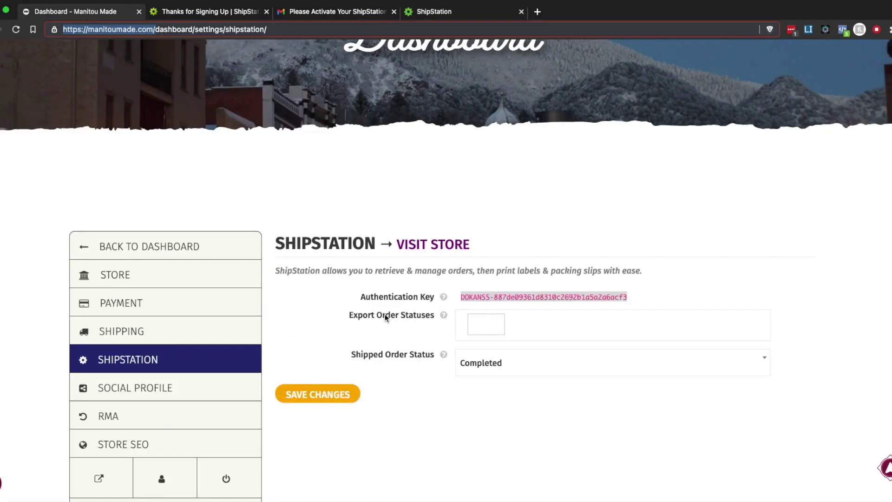
left_click(485, 321)
left_click(489, 351)
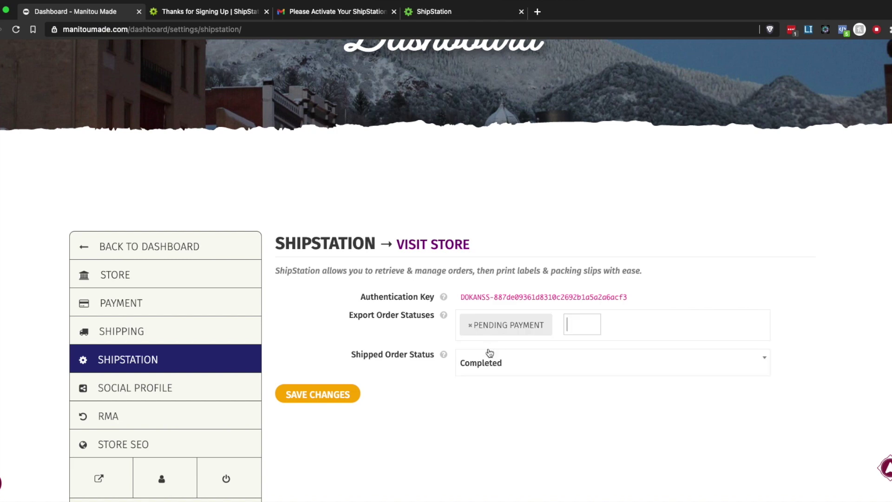
left_click(576, 325)
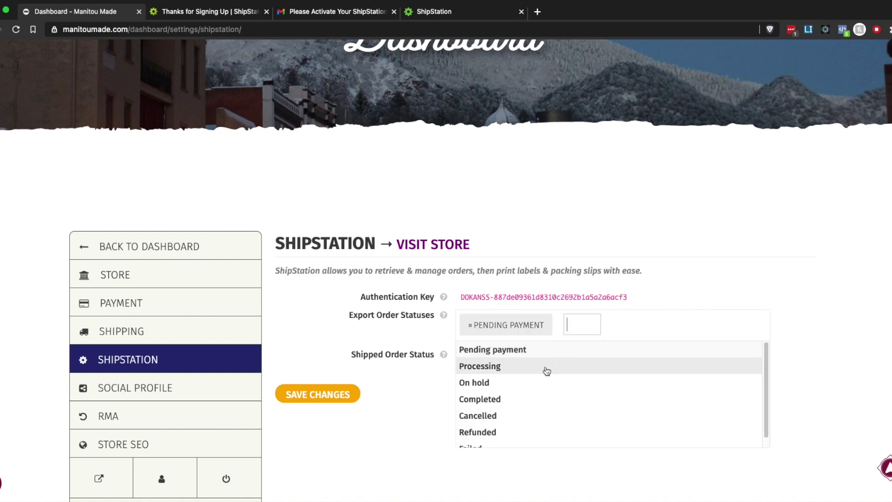
left_click(563, 362)
left_click(651, 325)
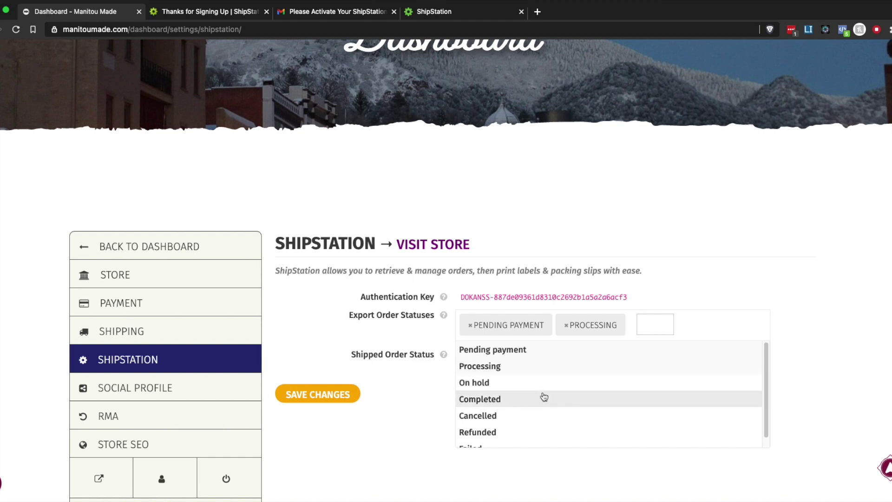
left_click(542, 397)
left_click(708, 323)
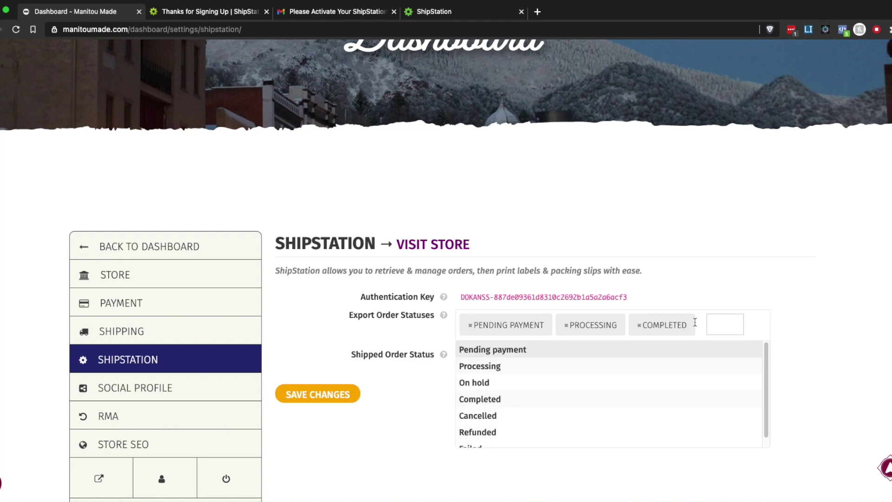
left_click(550, 381)
Add Cancelled, Refunded and Failed to the export statuses and save the changes.
left_click(491, 350)
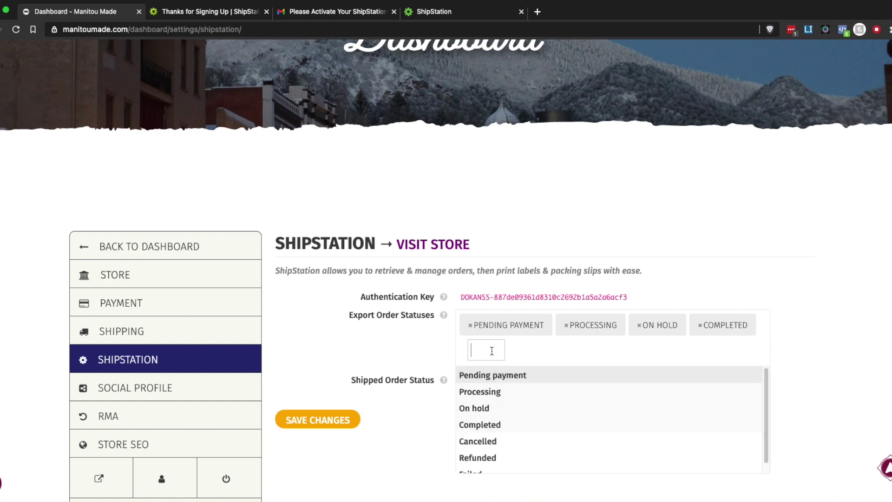
left_click(486, 442)
left_click(550, 351)
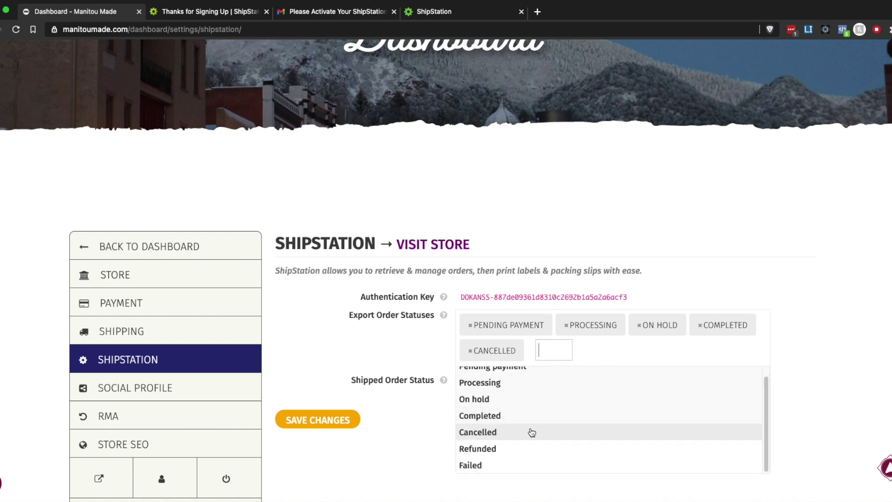
left_click(513, 446)
left_click(609, 350)
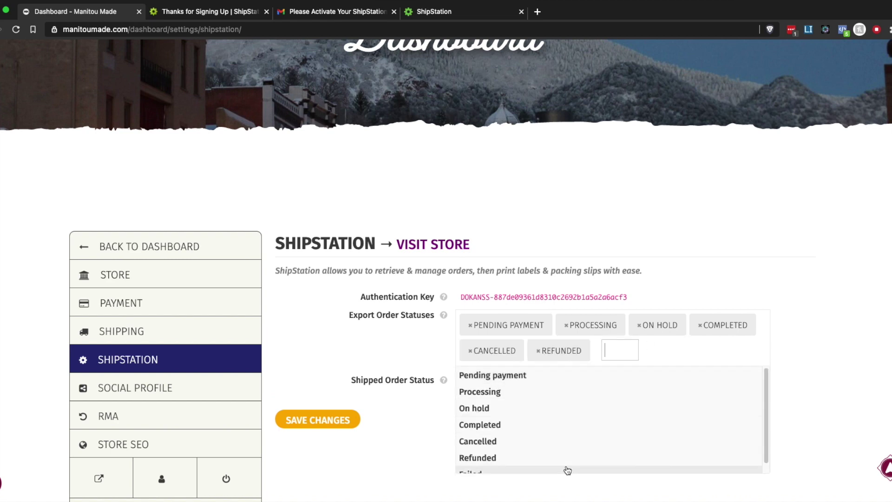
left_click(515, 463)
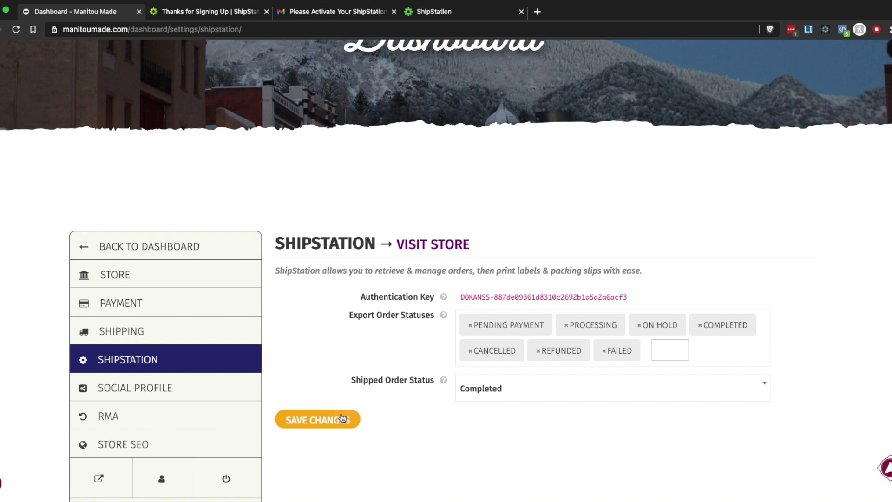
left_click(326, 421)
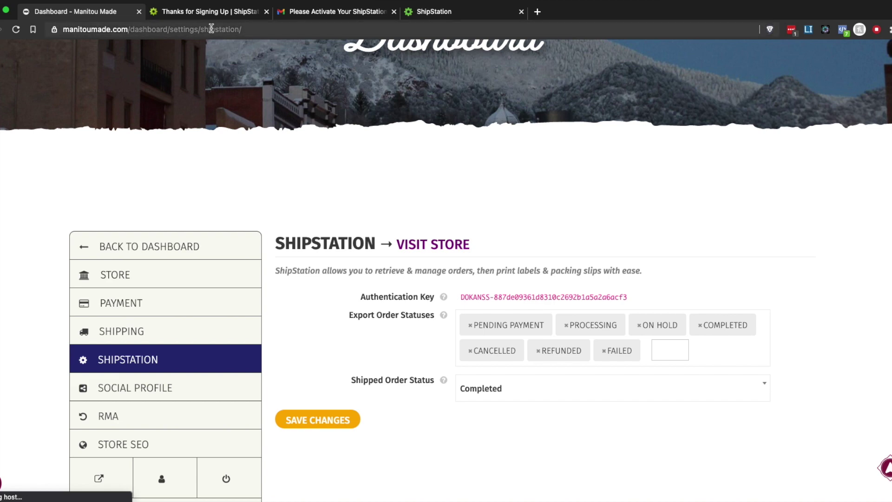
Test the WooCommerce store connection and connect the Manitou Made store to ShipStation.
left_click(469, 13)
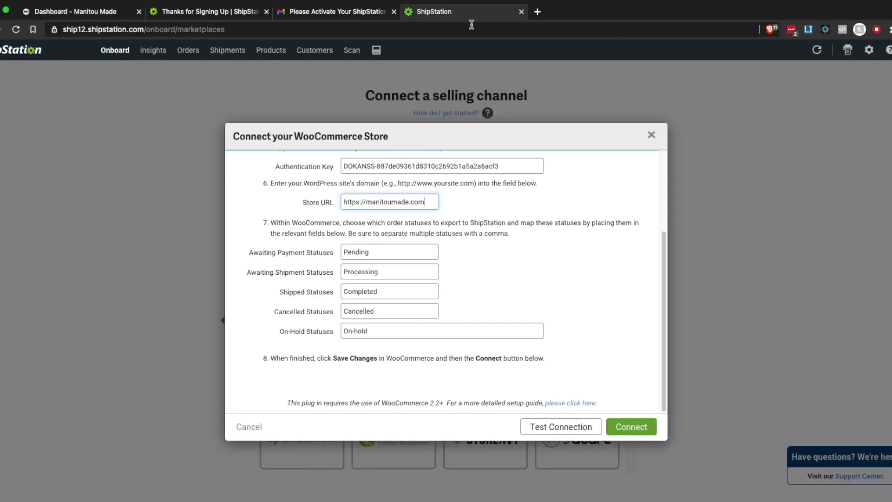
scroll(566, 371, "up", 3)
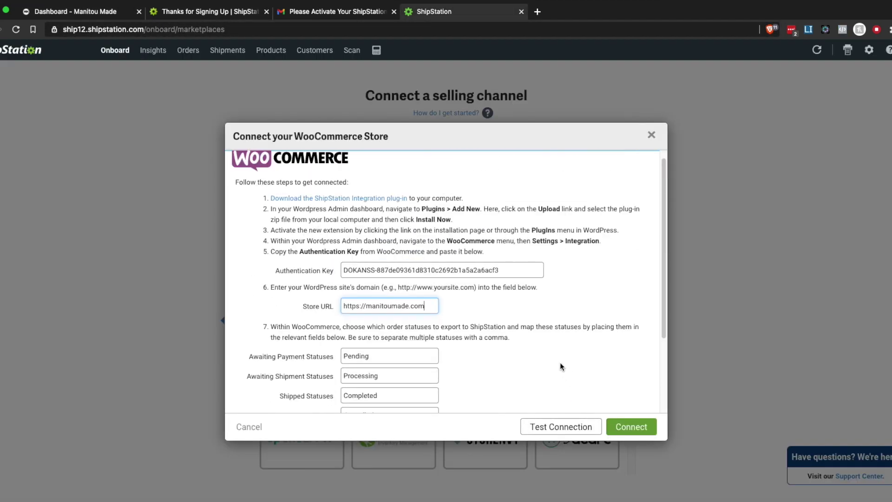
left_click(548, 431)
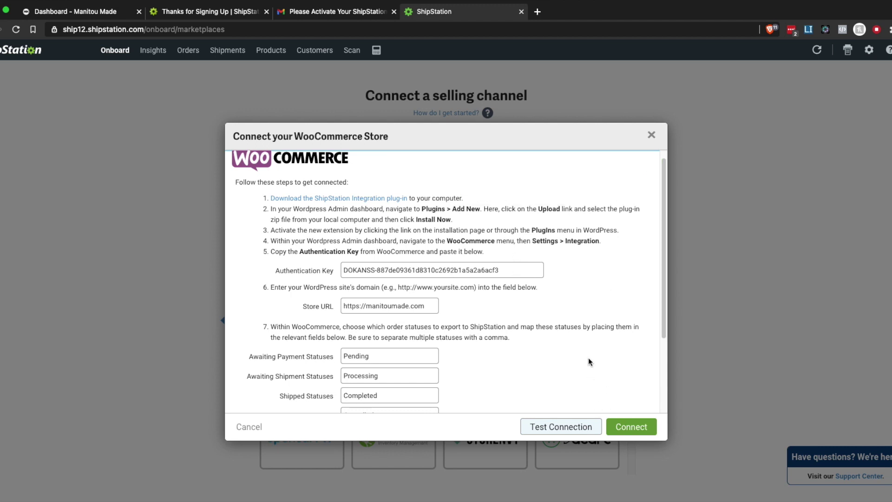
left_click(567, 430)
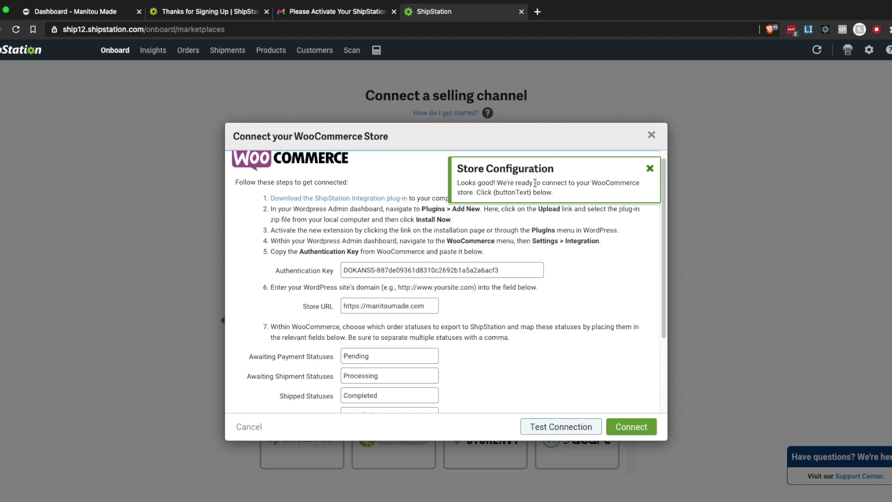
left_click(626, 432)
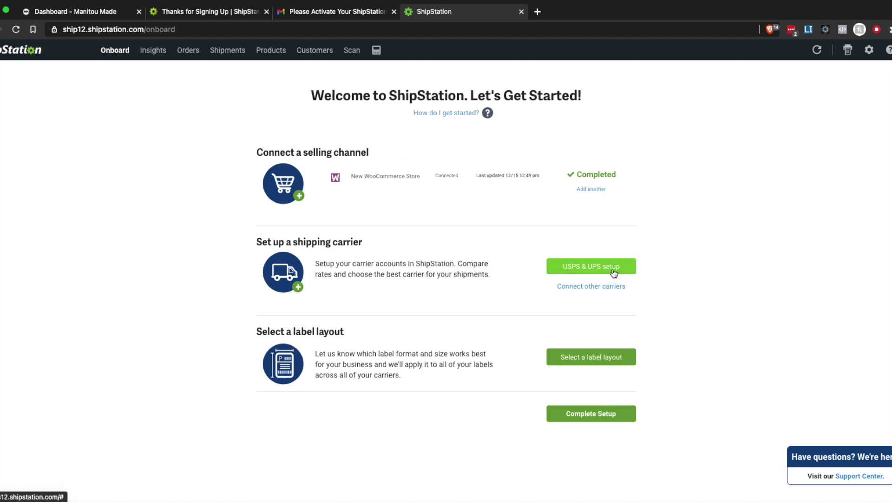
Begin USPS & UPS carrier setup by choosing to create a new Stamps.com account.
left_click(613, 272)
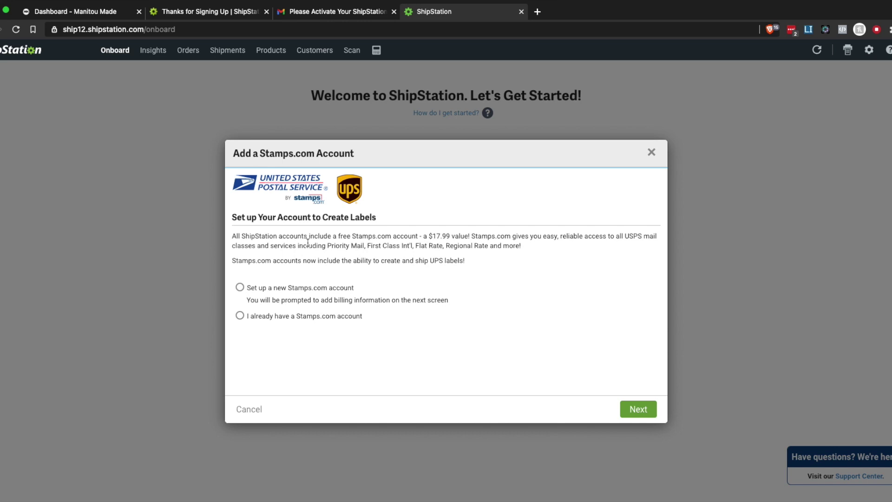
left_click_drag(232, 236, 420, 242)
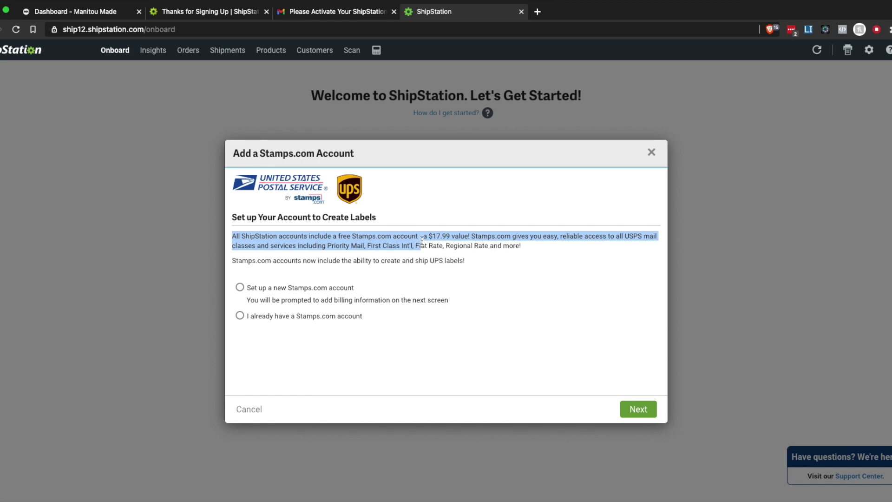
left_click(310, 340)
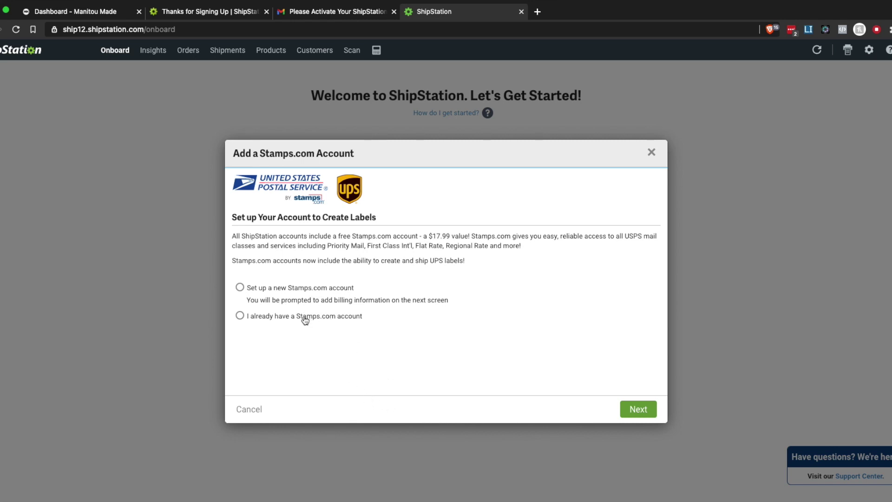
left_click(268, 317)
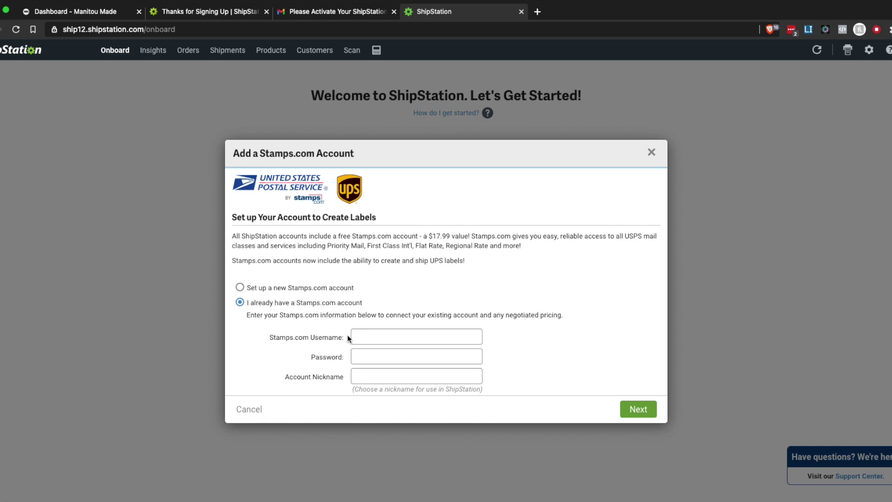
left_click(294, 288)
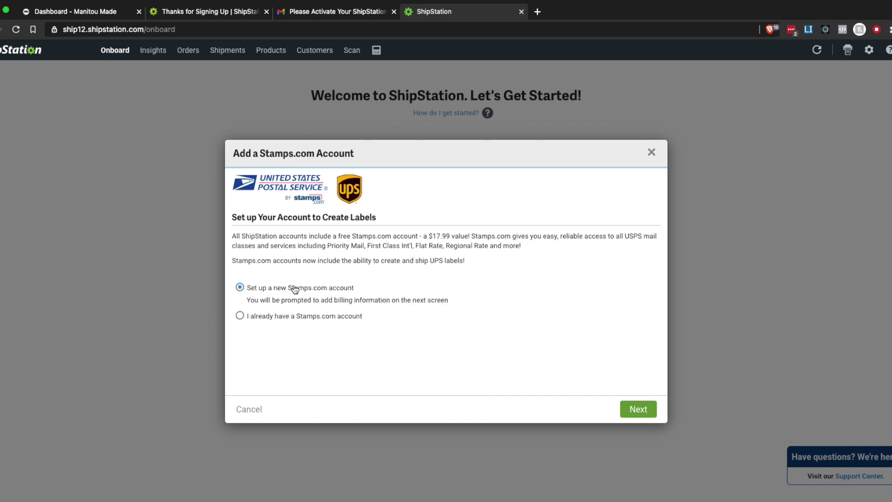
left_click(638, 411)
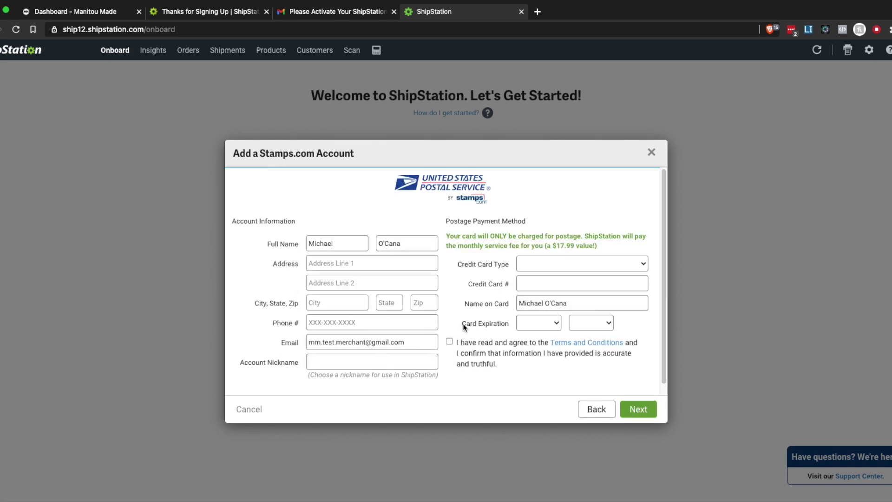
scroll(463, 324, "down", 1)
scroll(465, 323, "up", 1)
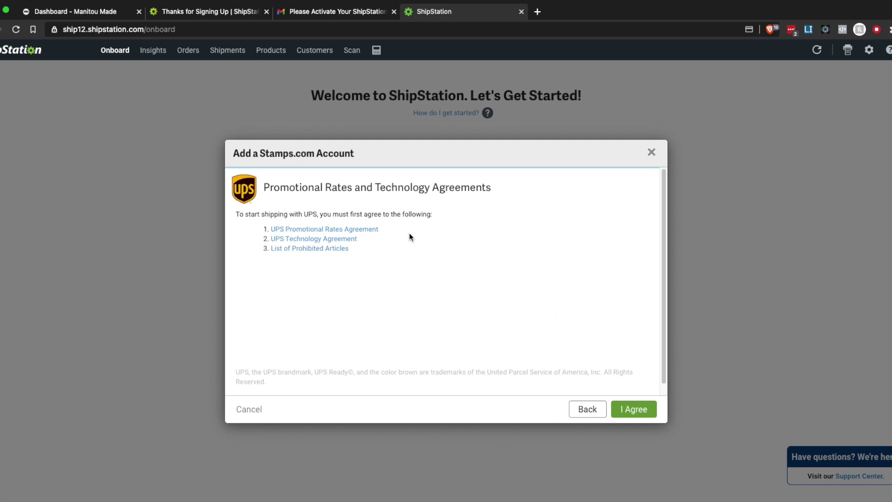
Accept the UPS agreements, complete phone verification, and close the Stamps.com setup.
left_click(633, 409)
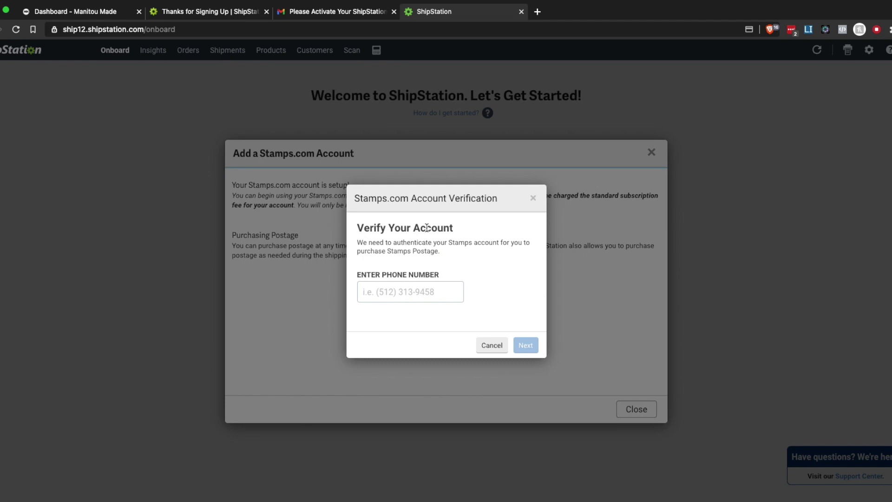
left_click(389, 291)
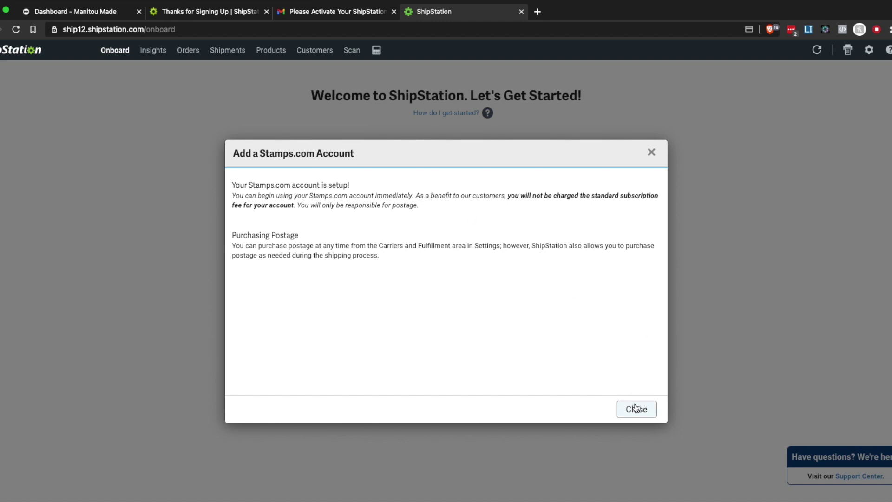
left_click(636, 408)
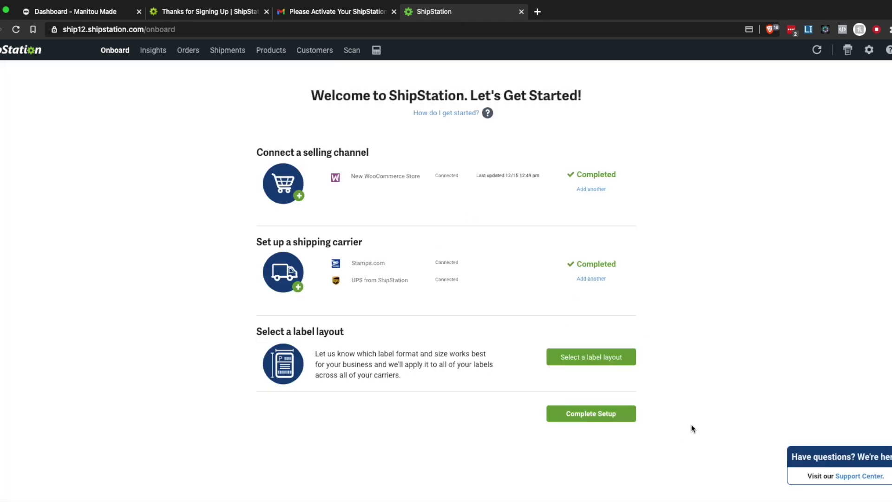
Save the 4" x 6" (w Packing Slip) label layout and complete the ShipStation setup.
left_click(610, 366)
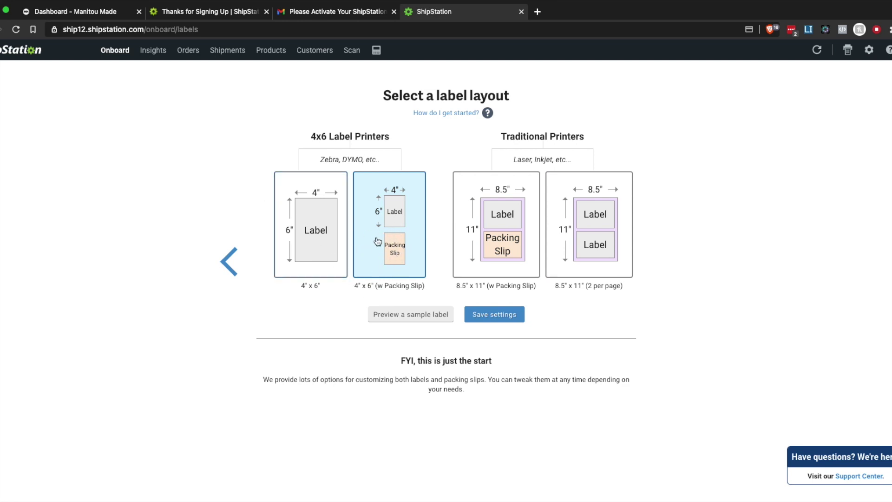
left_click(502, 317)
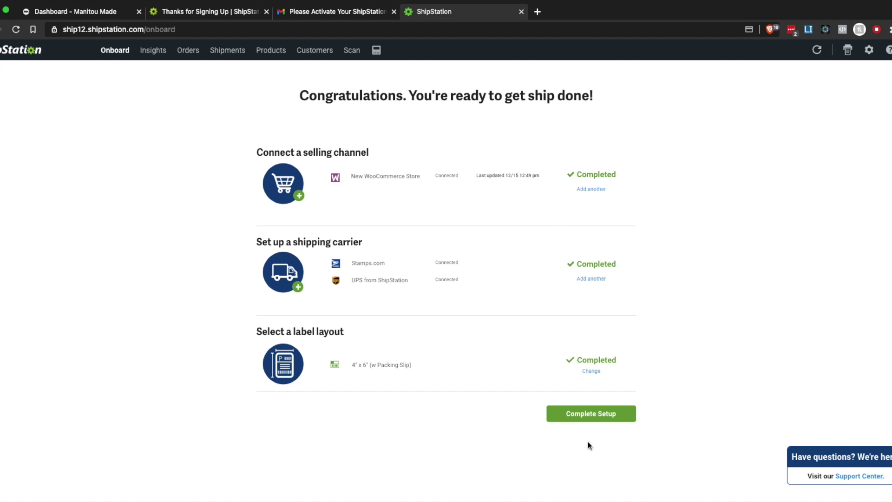
left_click(603, 419)
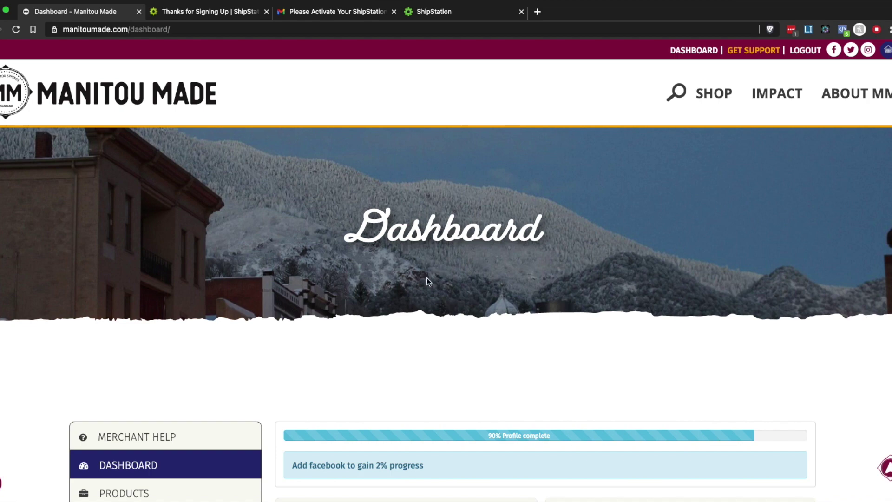
Review the Manitou Made orders list, then view ShipStation's Awaiting Shipment orders.
scroll(423, 284, "down", 5)
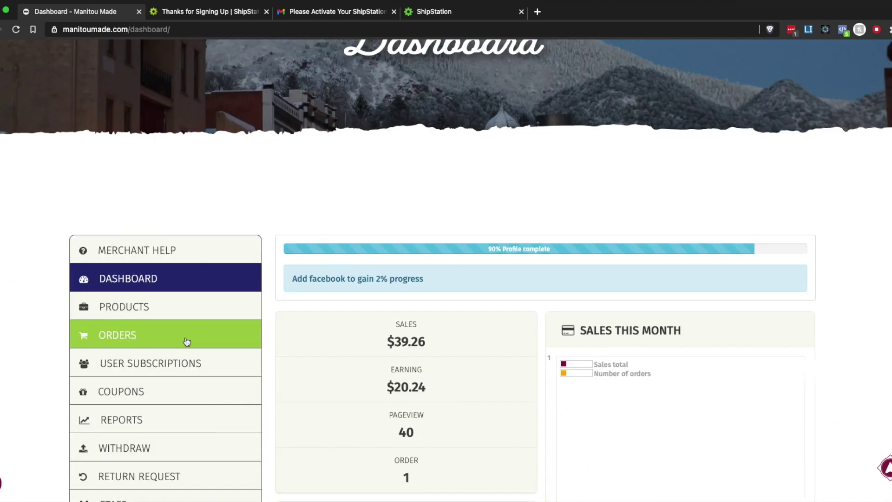
left_click(185, 336)
scroll(456, 333, "down", 4)
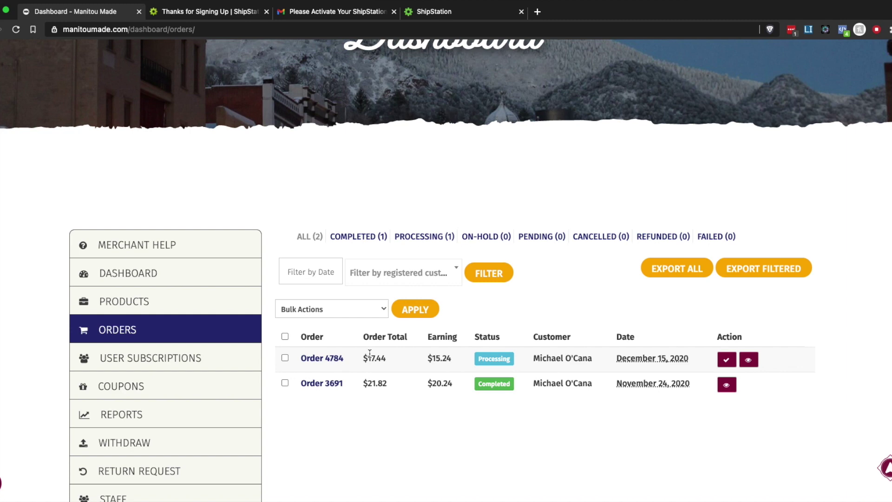
left_click(423, 15)
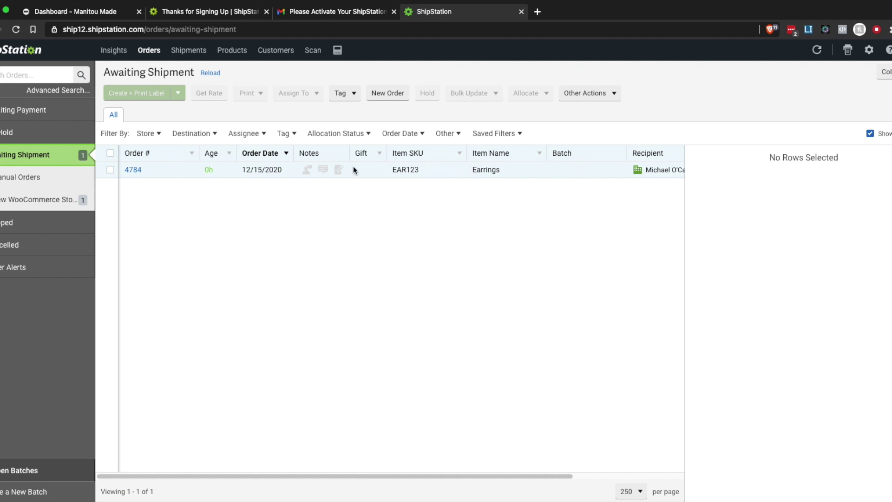
Open order 4784 under Awaiting Shipment and review its shipping details and Ship From warning.
left_click(110, 170)
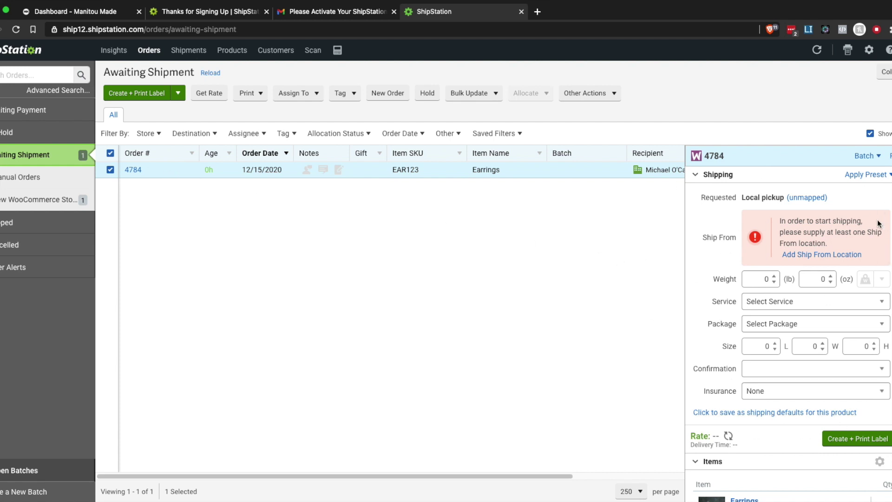
scroll(803, 298, "down", 1)
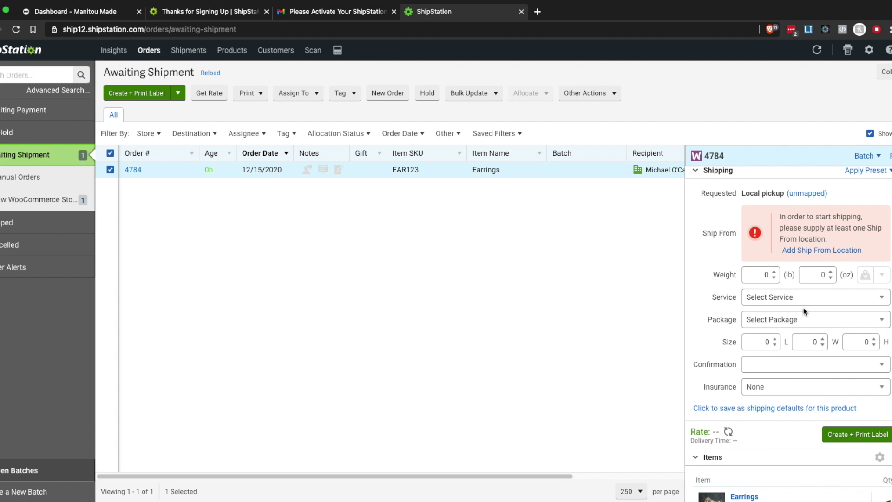
scroll(804, 307, "up", 1)
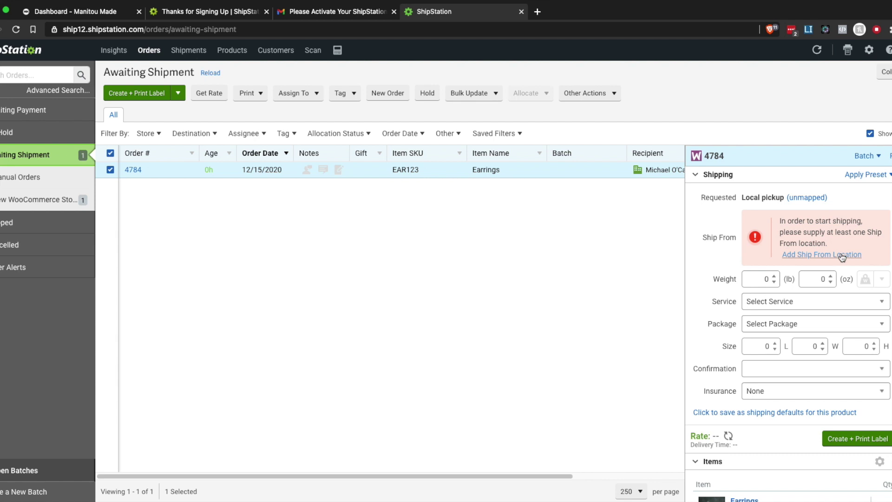
scroll(843, 254, "down", 3)
scroll(845, 258, "down", 2)
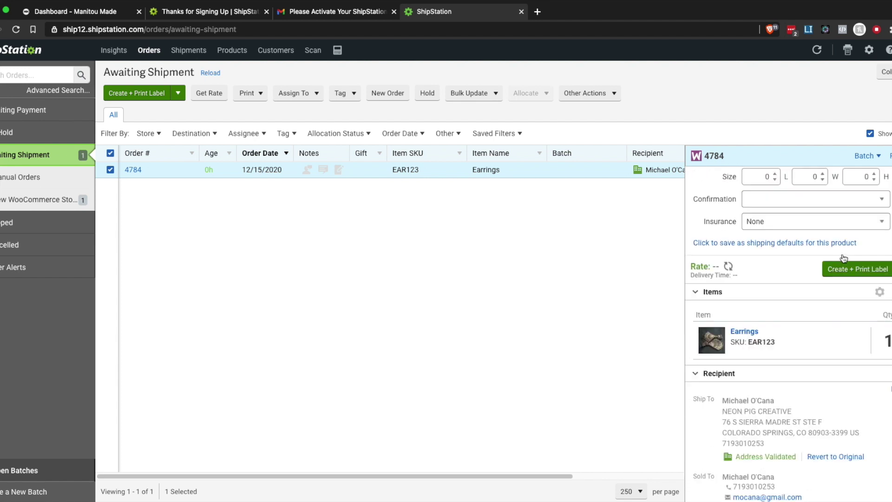
scroll(844, 259, "up", 4)
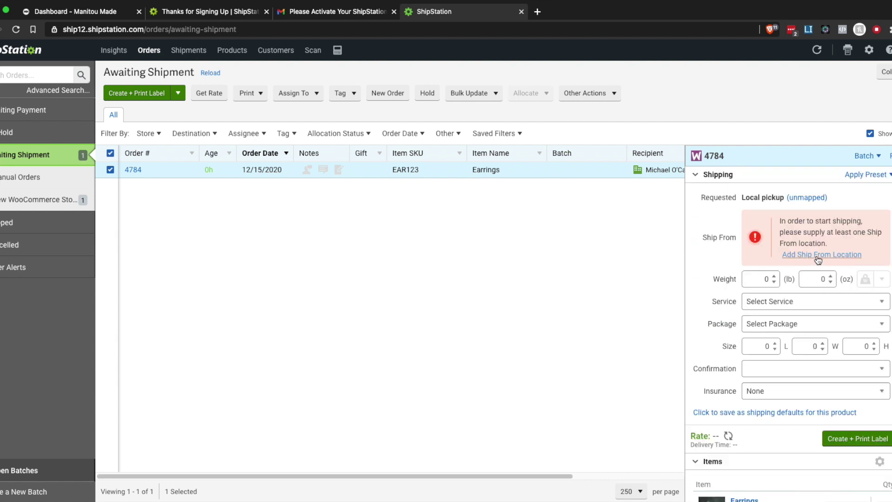
Start a new Ship From location named My Store with the sender's name and street address.
left_click(818, 256)
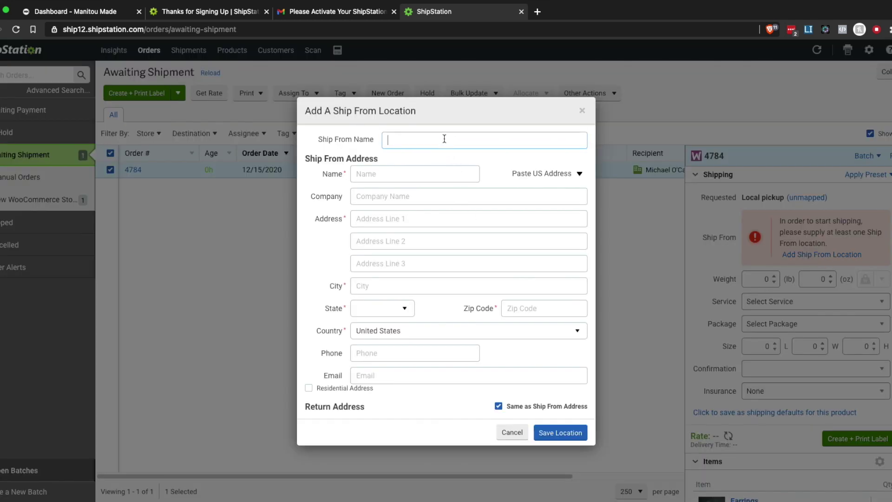
type("My Store")
key("Tab")
type("Michael7")
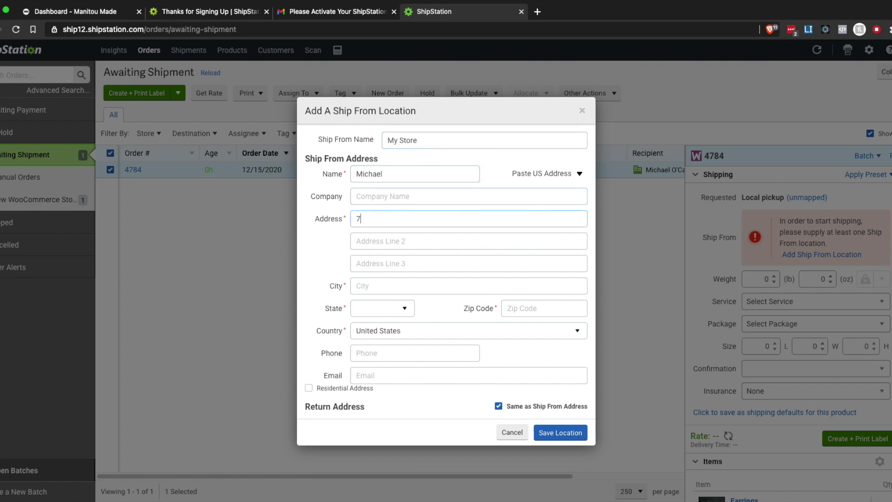
key("Tab")
type("Unit F")
Fill in the location's city, state and zip code, and save it.
left_click(371, 286)
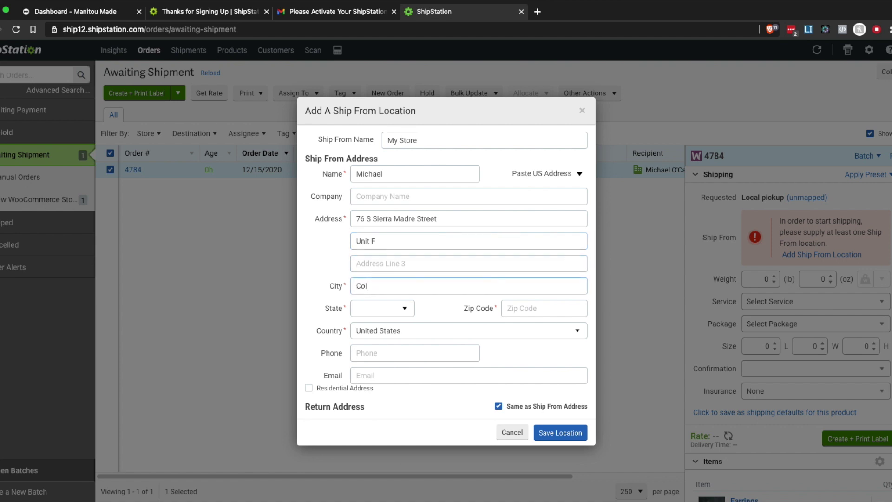
key("Tab")
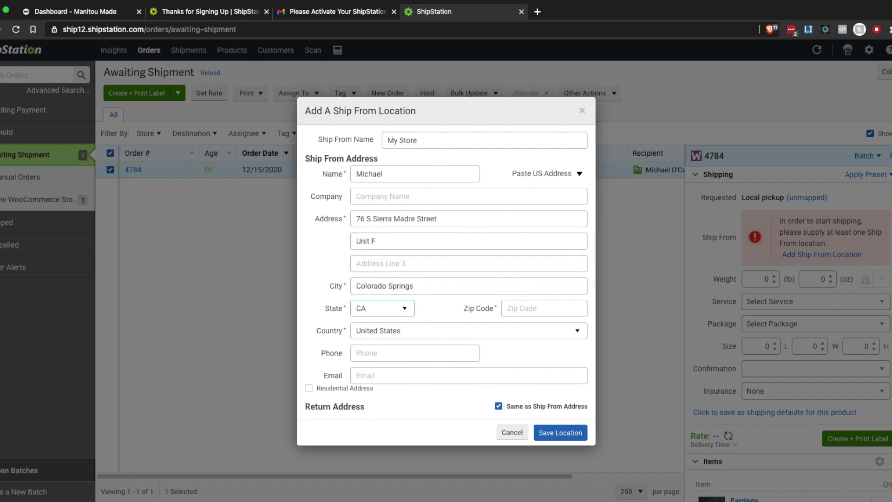
key("Tab")
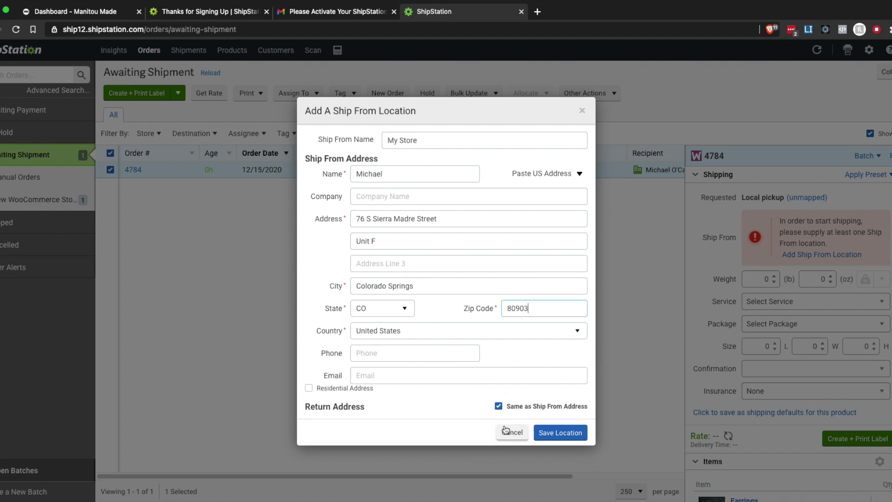
left_click(574, 440)
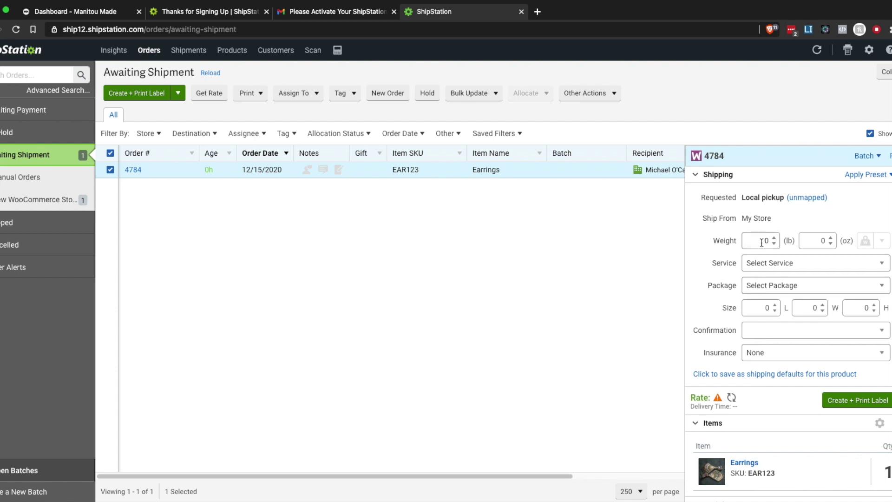
Set order 4784's weight to 1 lb and its package type to Package.
scroll(758, 241, "down", 1)
scroll(759, 241, "down", 1)
scroll(809, 274, "up", 2)
key("ctrl+a")
type("1")
key("Tab")
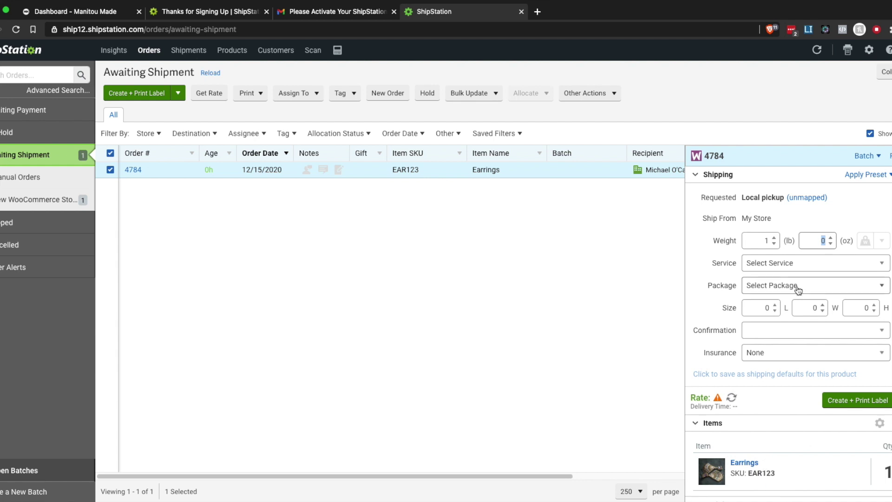
left_click(816, 285)
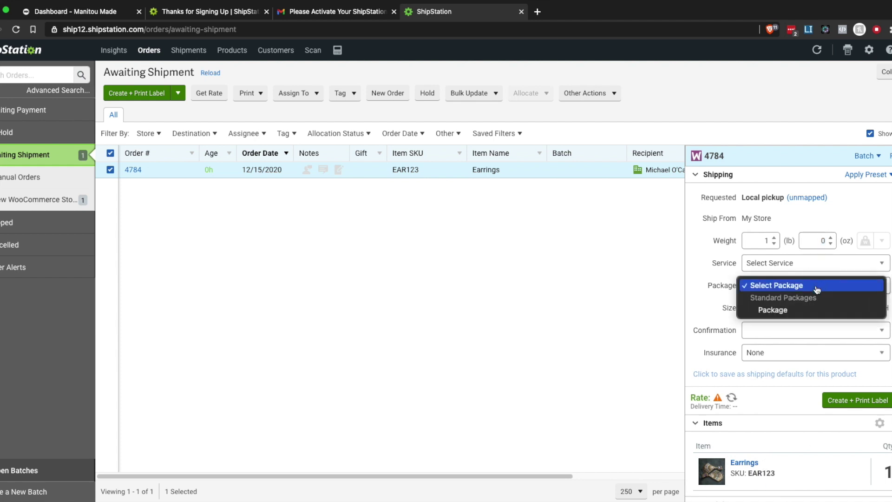
left_click(774, 309)
Choose UPS® Ground as the service and check the $7.63 rate.
left_click(782, 262)
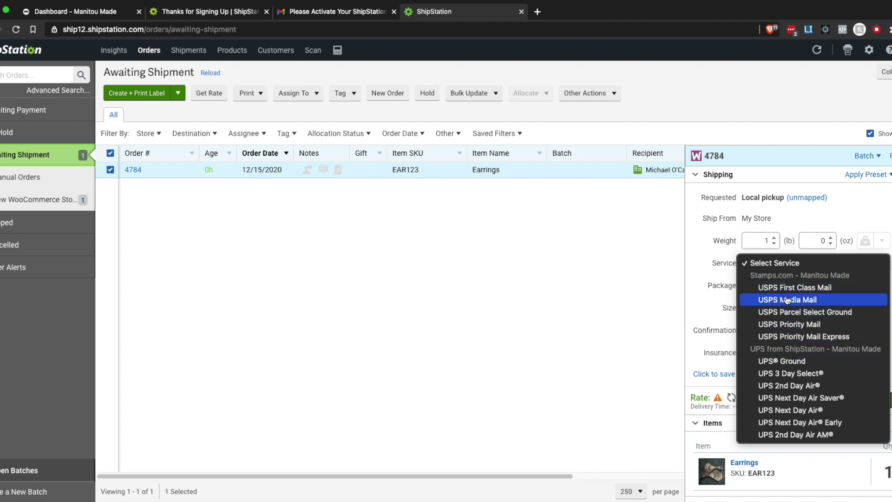
left_click(809, 362)
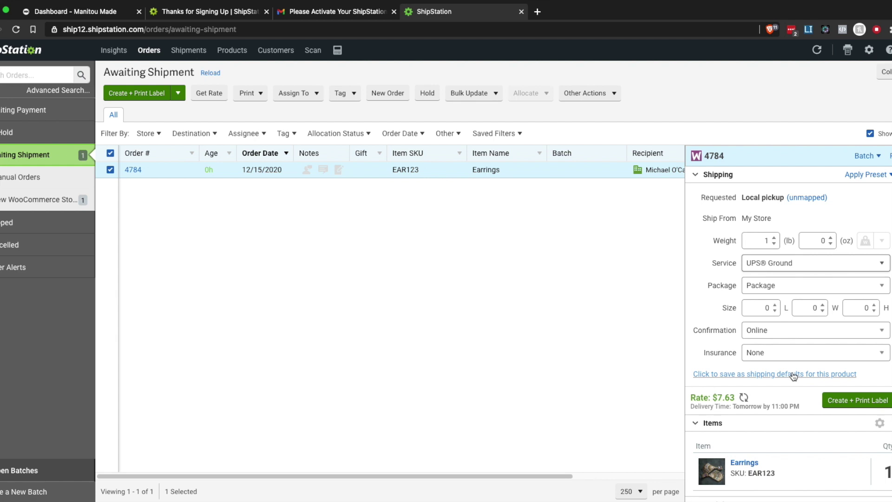
scroll(795, 364, "down", 1)
left_click(733, 392)
left_click_drag(733, 393, 715, 393)
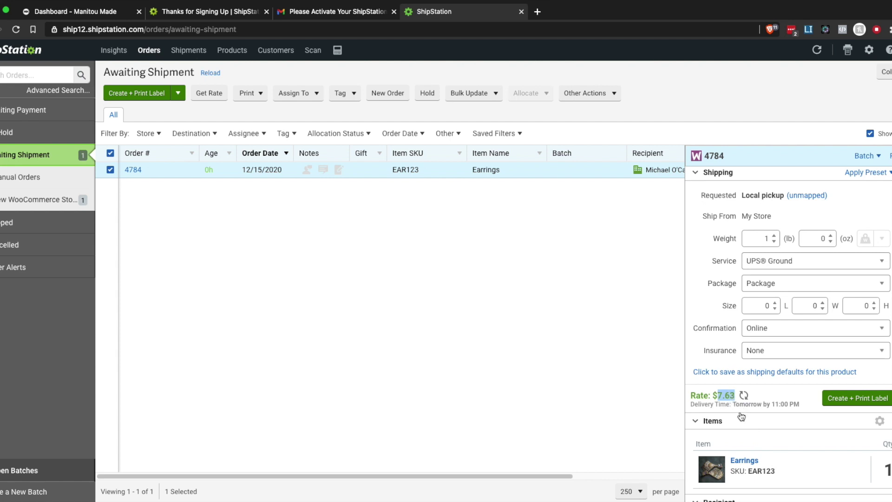
scroll(765, 395, "down", 1)
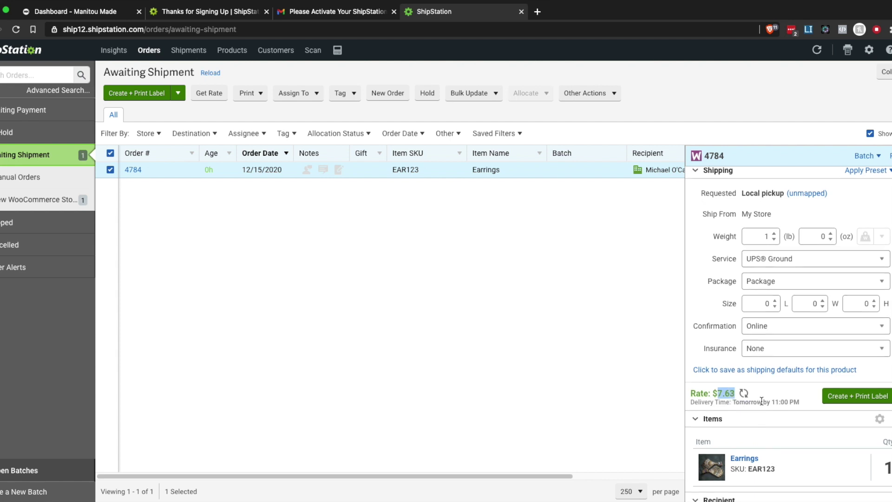
scroll(771, 401, "down", 3)
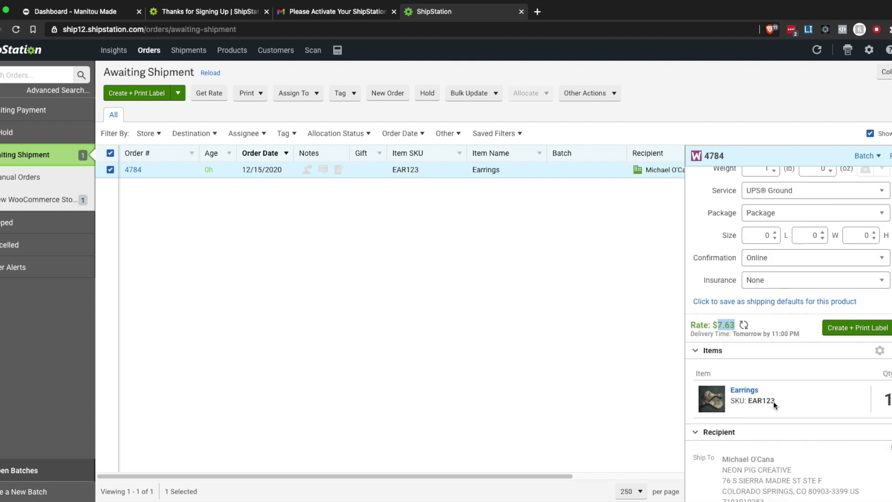
Leave insurance at None and review the rest of the order's shipping panel.
left_click(770, 281)
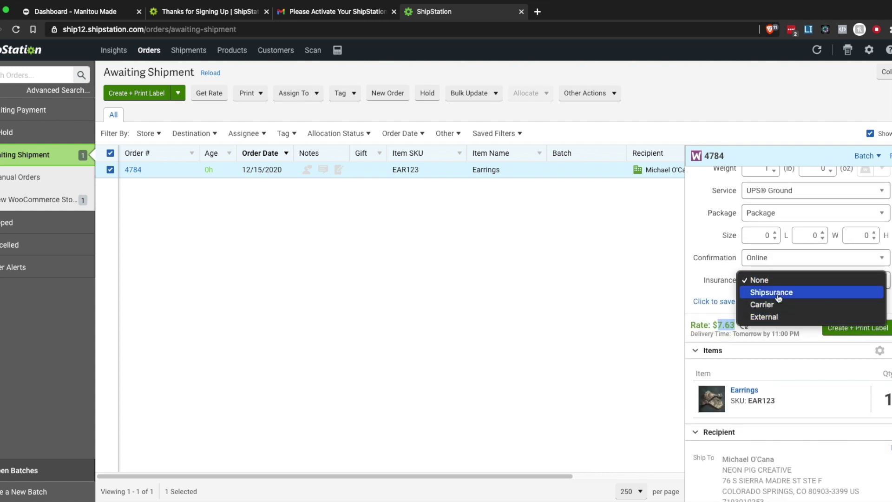
left_click(663, 297)
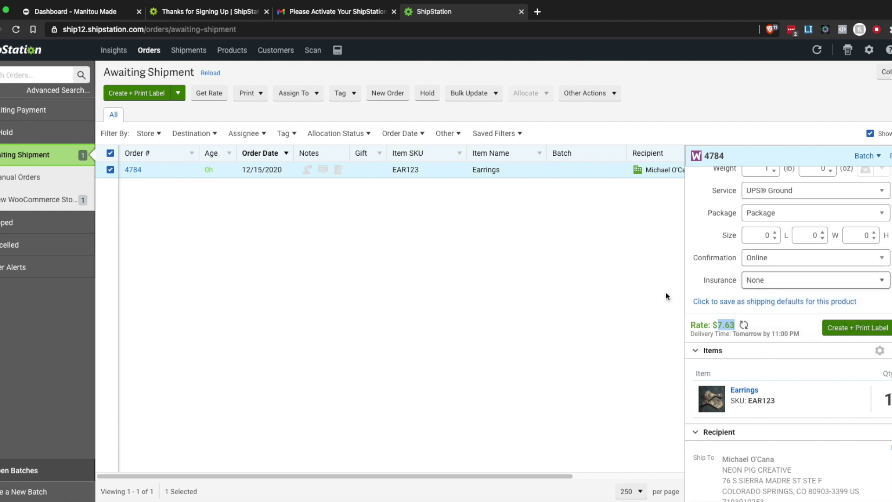
scroll(805, 357, "down", 3)
scroll(805, 357, "down", 3)
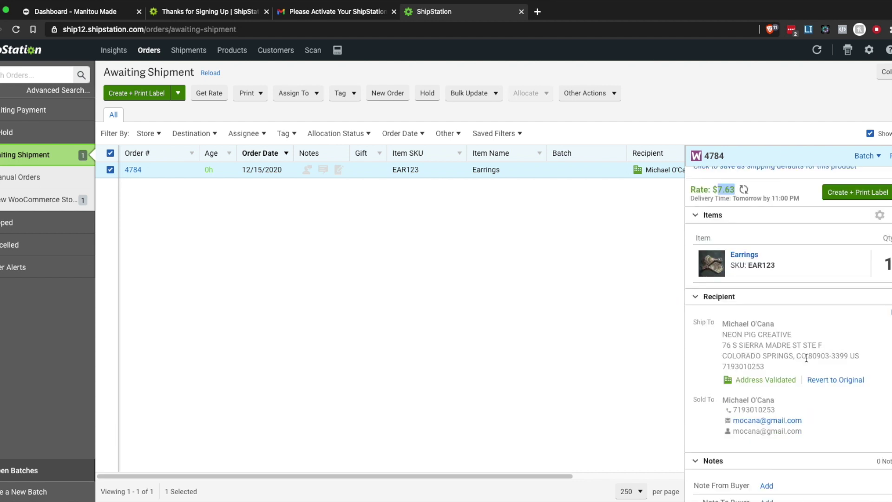
scroll(808, 355, "down", 6)
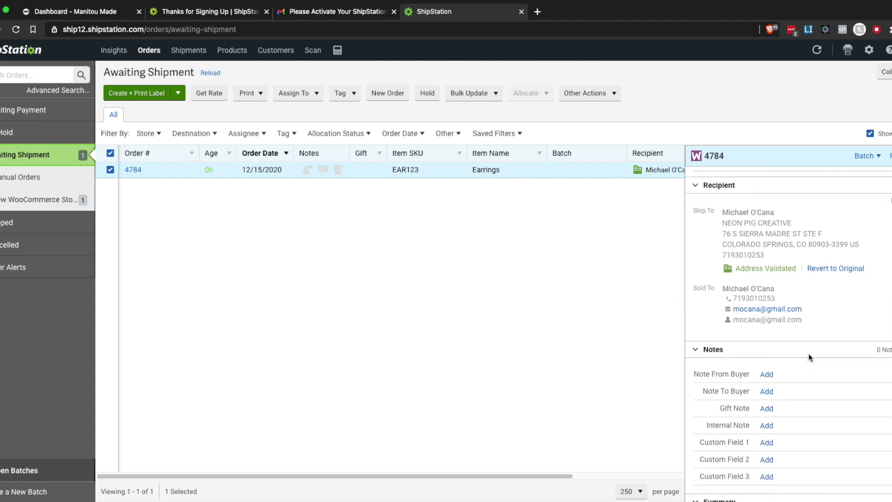
scroll(812, 357, "down", 1)
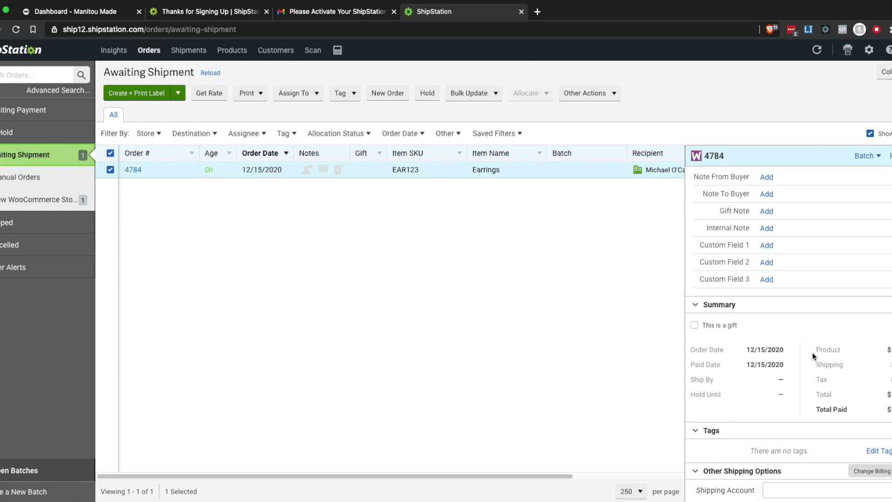
scroll(812, 350, "down", 1)
scroll(814, 349, "down", 5)
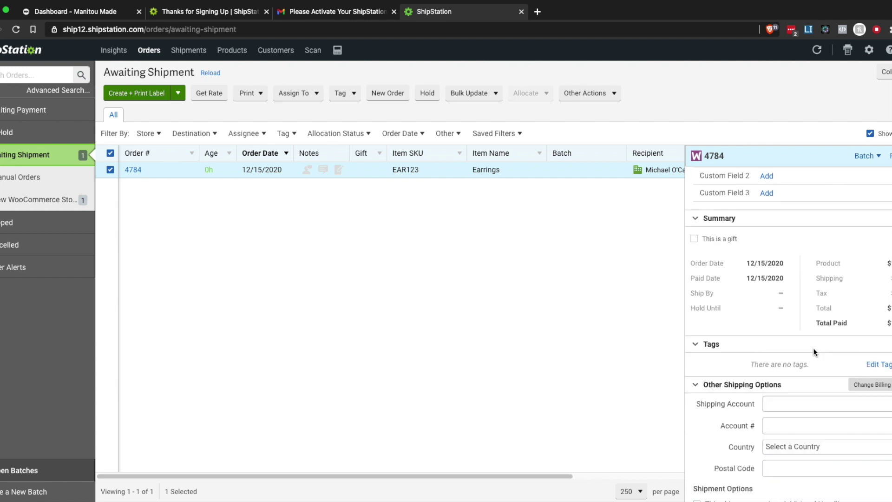
scroll(812, 349, "down", 8)
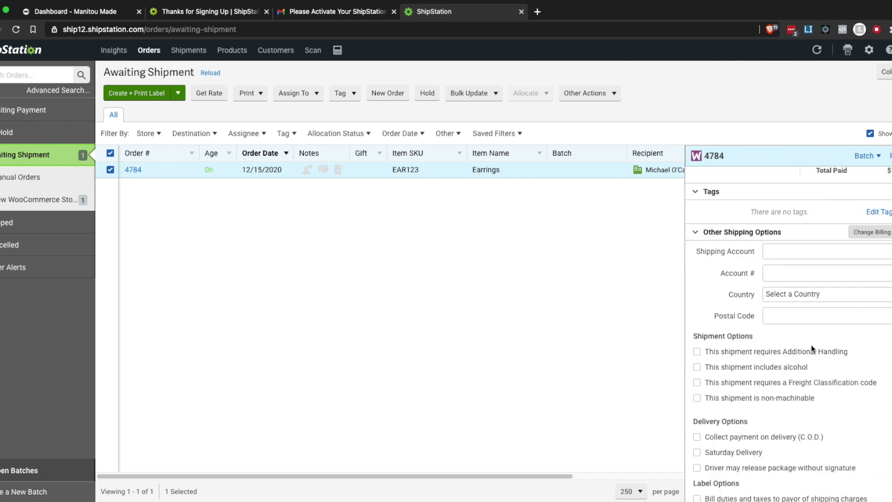
scroll(811, 350, "up", 15)
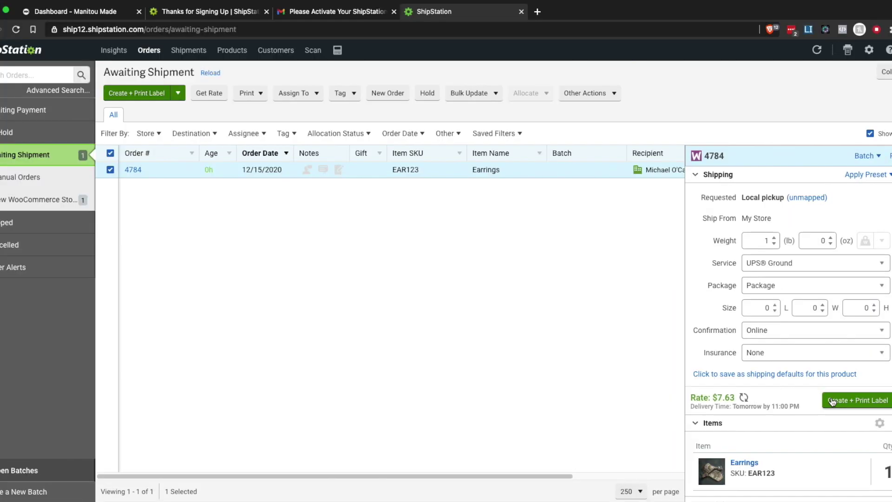
Buy the UPS Ground label for order 4784, dismiss the print preview, and view Shipped orders.
left_click(831, 401)
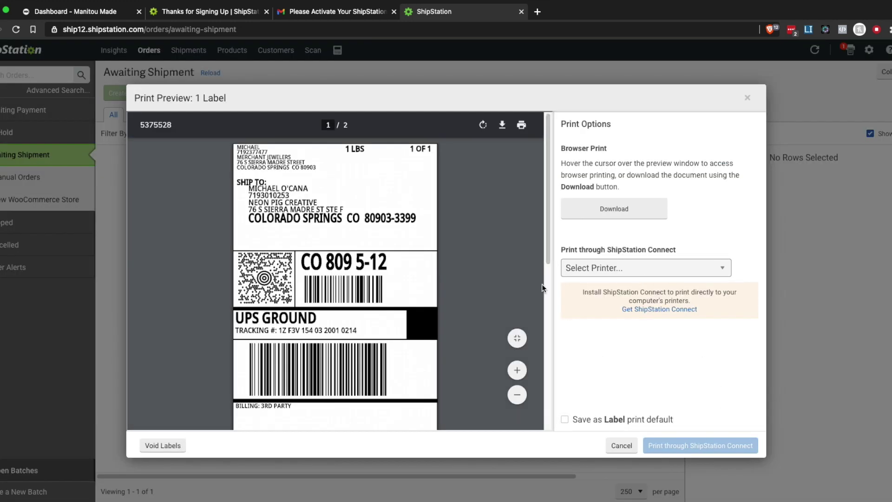
scroll(313, 352, "down", 10)
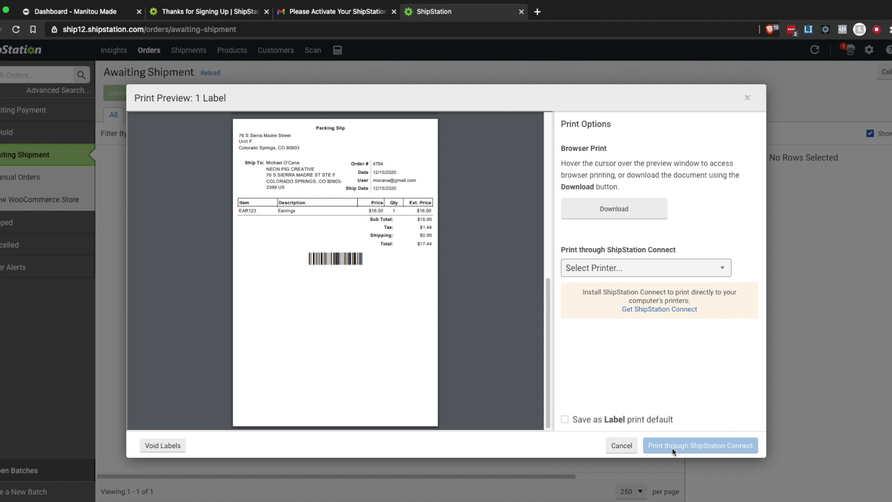
left_click(626, 447)
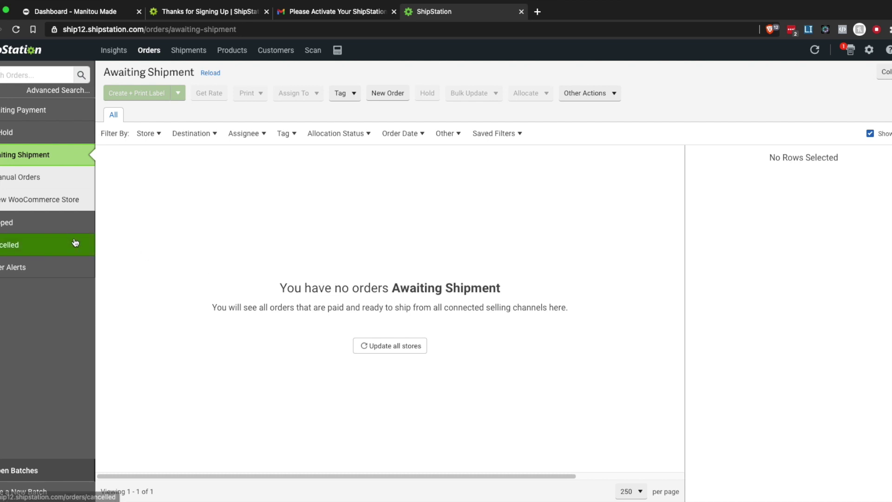
left_click(61, 229)
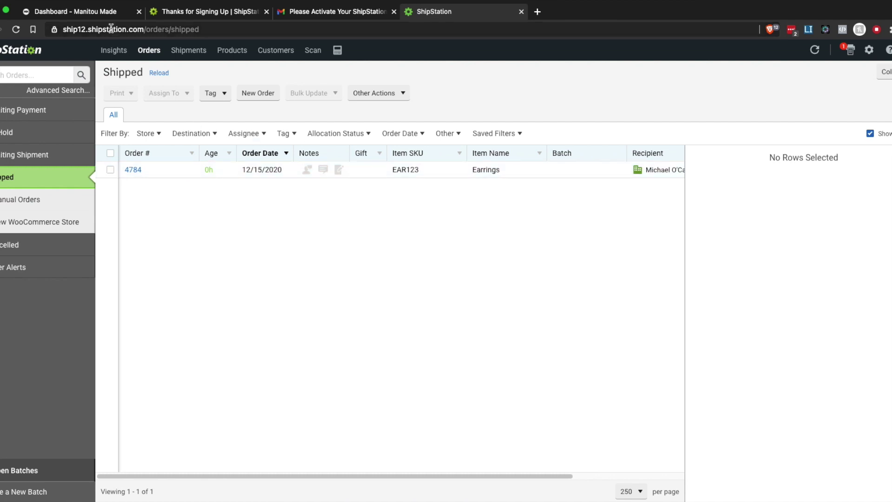
Reload the Manitou Made Orders page to see order 4784 marked Completed.
left_click(90, 13)
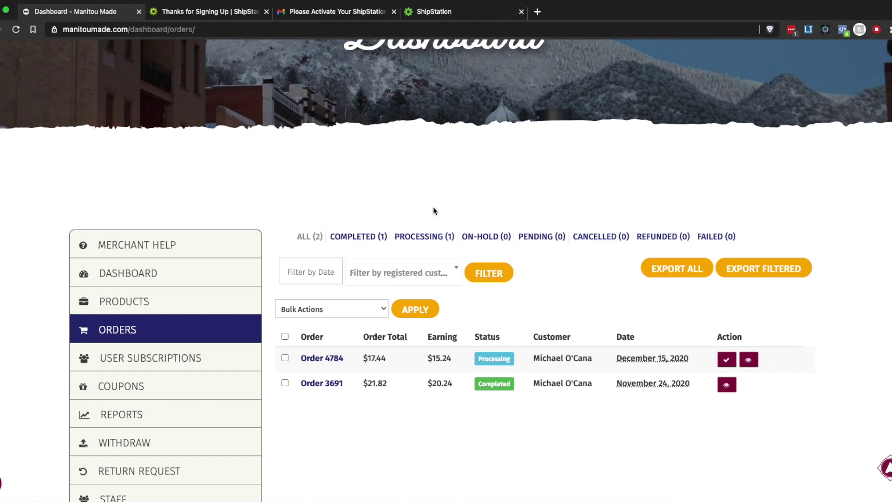
left_click(16, 30)
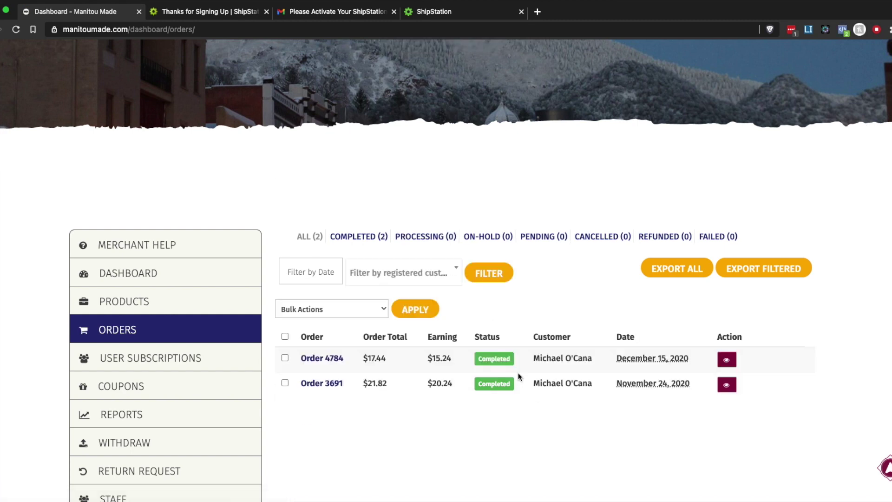